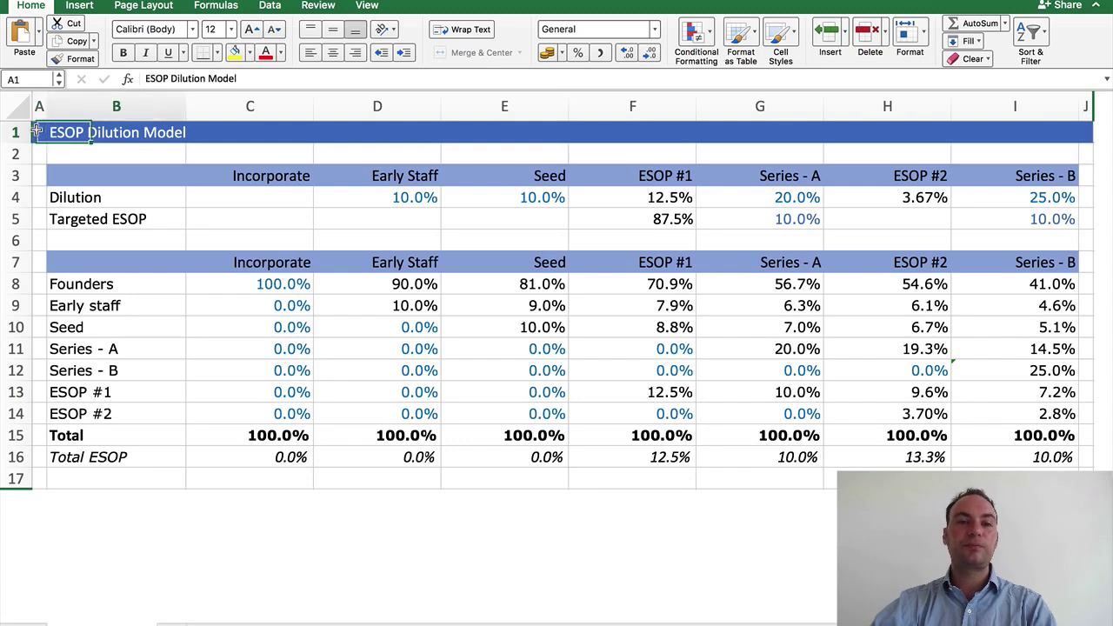
# - Go to the founders' stake at incorporation in C8 and select the entire Founders row
pyautogui.press('Down')
pyautogui.press('Down')
pyautogui.press('Down')
pyautogui.press('Down')
pyautogui.press('Down')
pyautogui.press('Down')
pyautogui.press('Down')
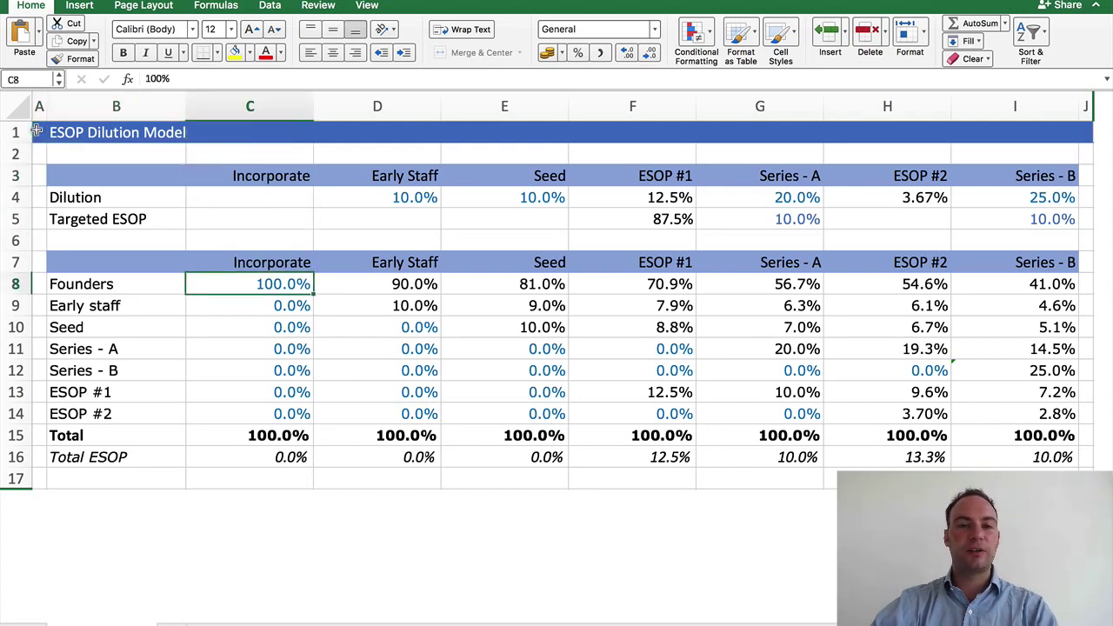
pyautogui.hotkey('shift', 'space')
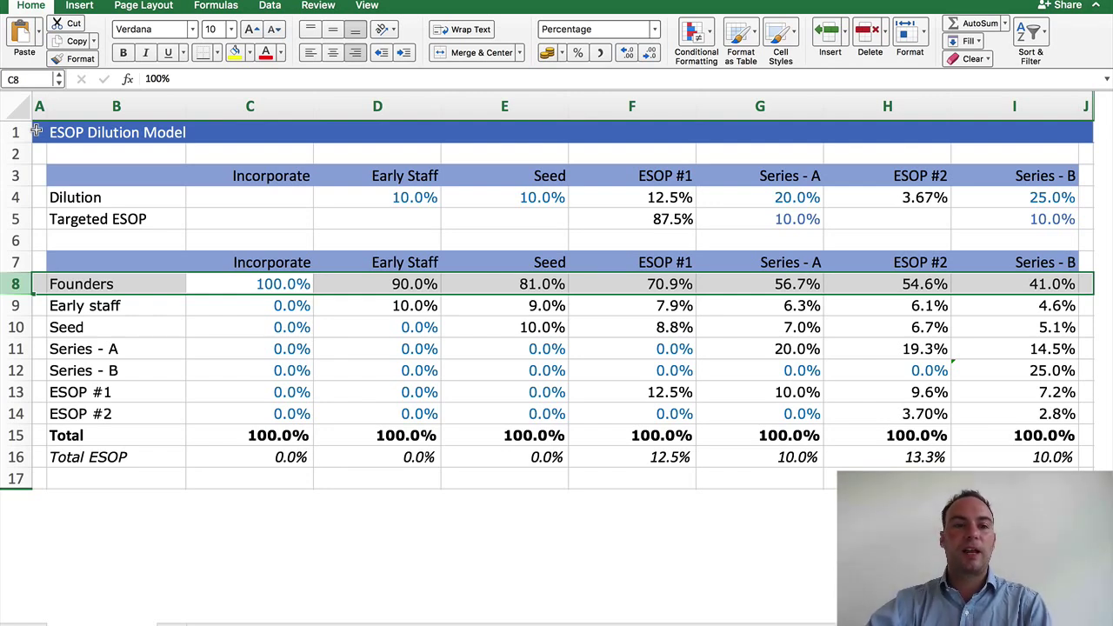
# - Examine the Early staff row, comparing the stake in the Early Staff column with the one in the Seed column
pyautogui.press('Down')
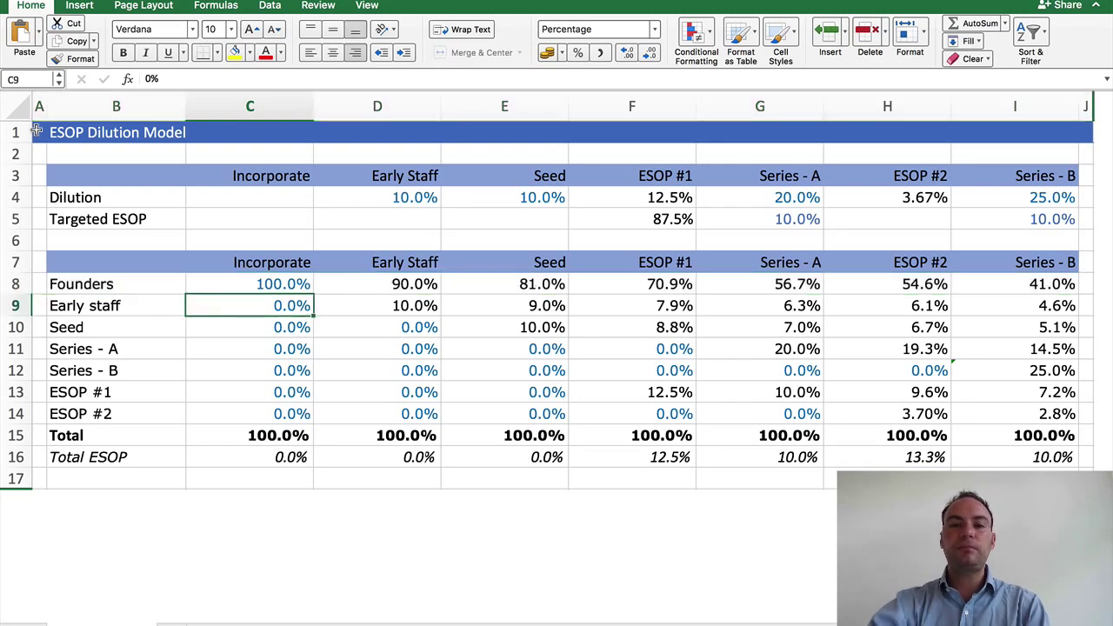
pyautogui.press('Right')
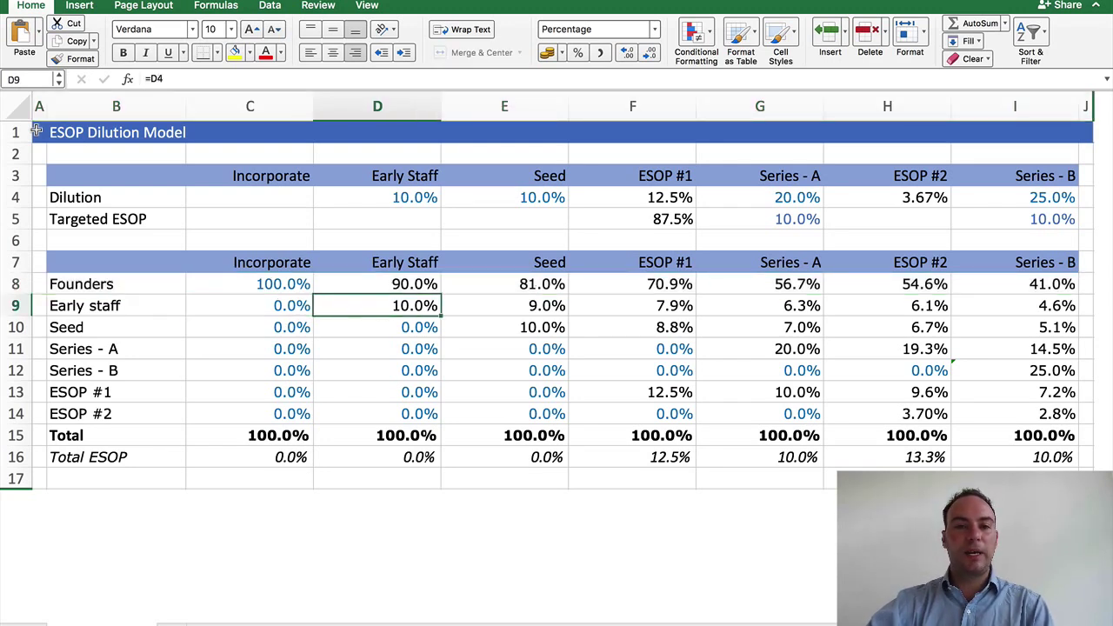
pyautogui.press('Up')
pyautogui.press('Up')
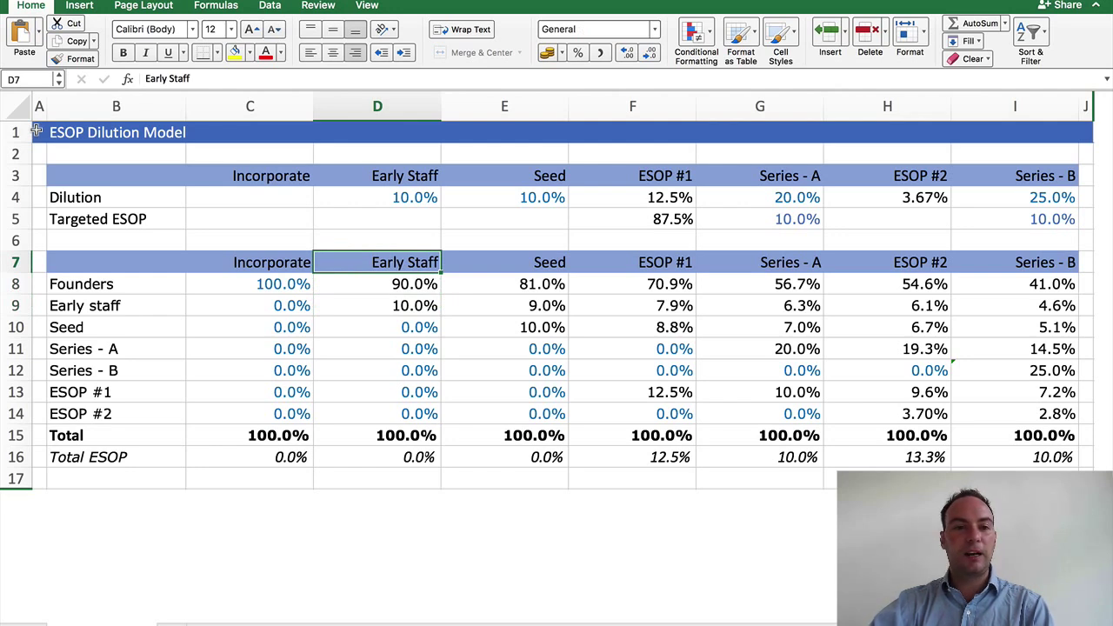
pyautogui.press('Down')
pyautogui.press('Down')
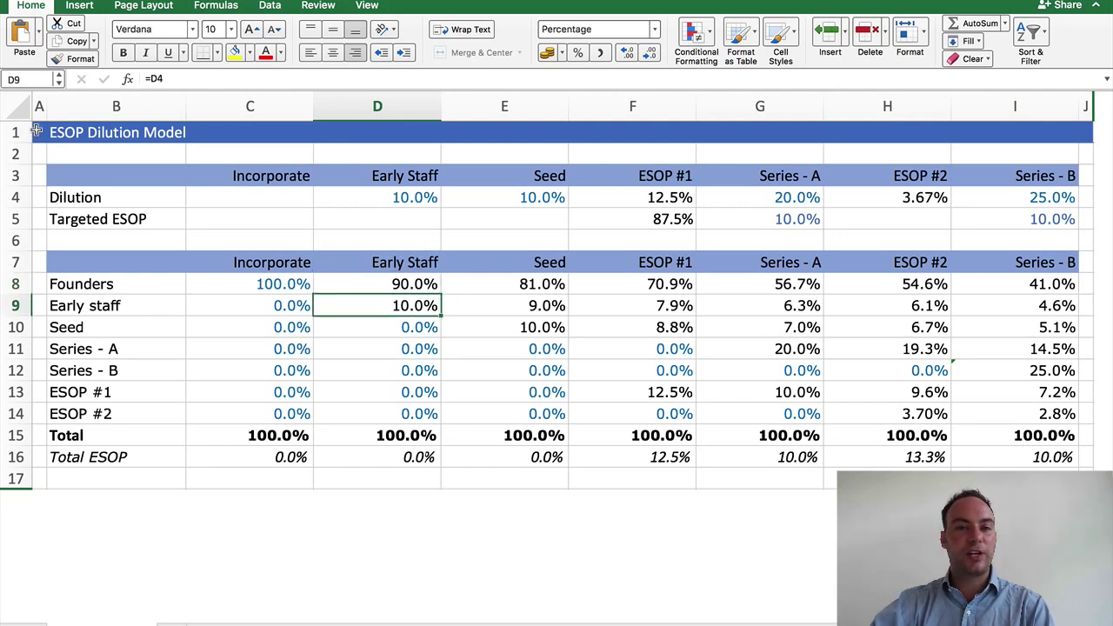
pyautogui.press('Right')
pyautogui.press('Right')
pyautogui.press('Right')
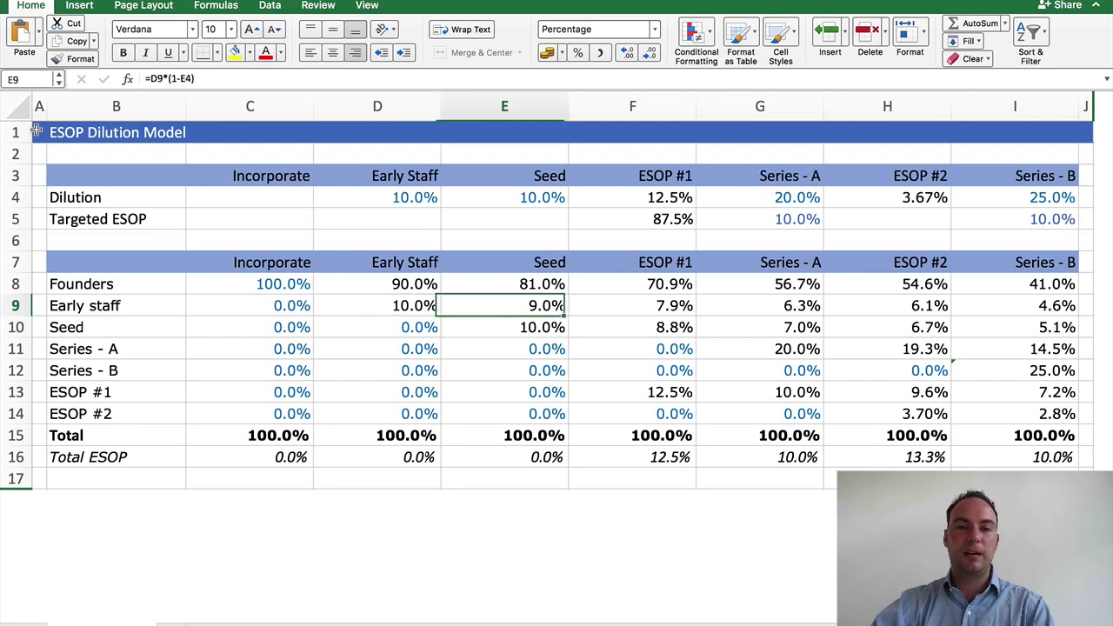
pyautogui.press('Left')
pyautogui.press('Left')
pyautogui.press('Left')
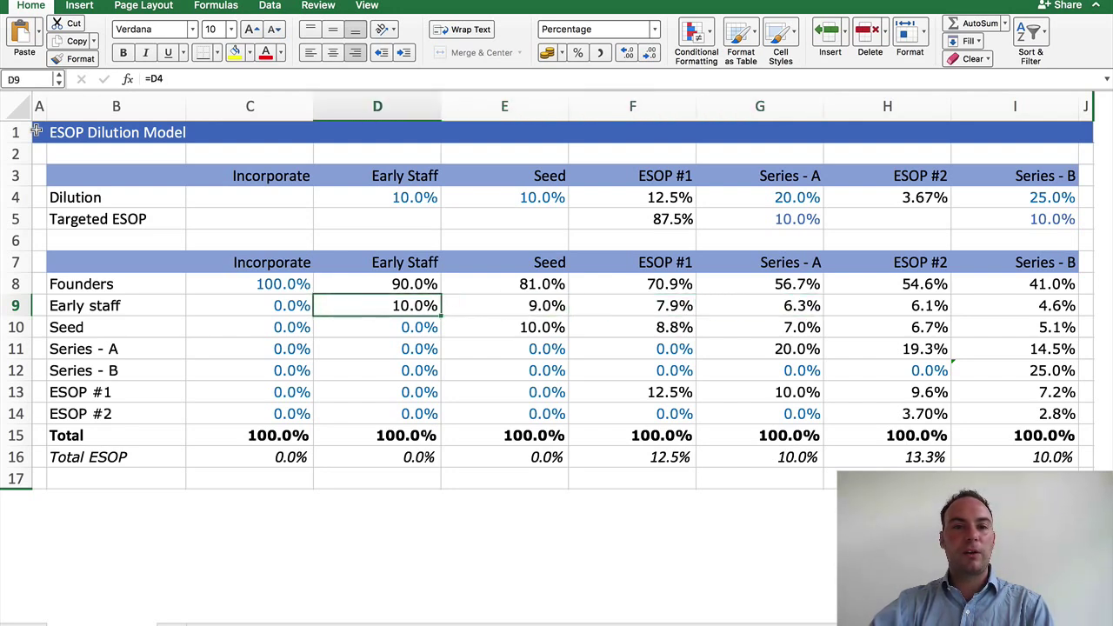
# - Check the Early Staff dilution input in D4 and return to the early staff stake in D9 that references it
pyautogui.press('Up')
pyautogui.press('Up')
pyautogui.press('Up')
pyautogui.press('Up')
pyautogui.press('Up')
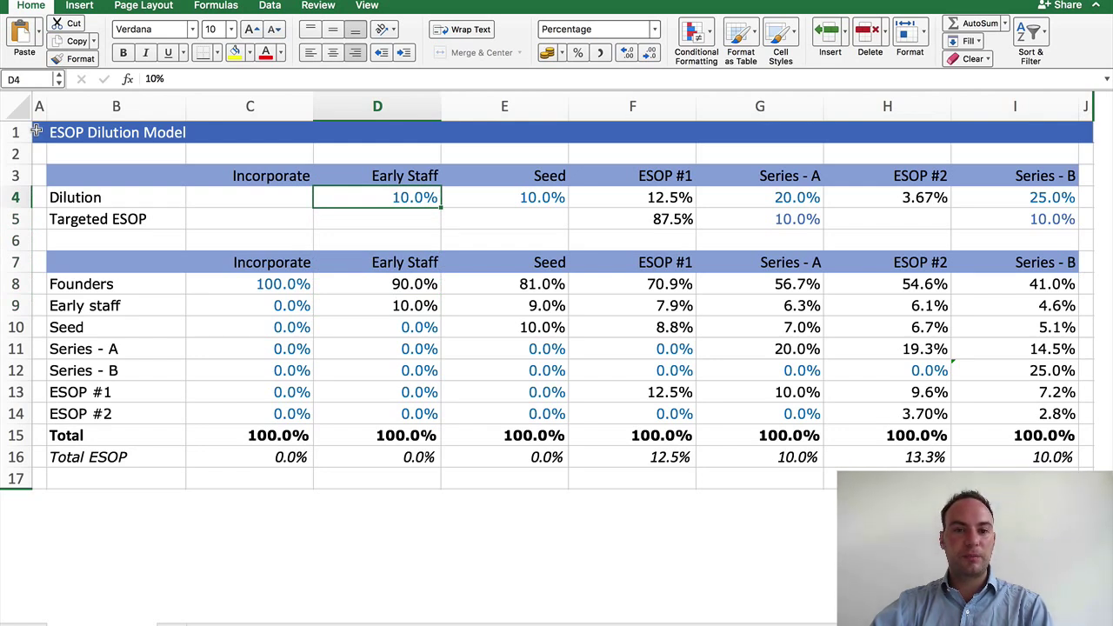
pyautogui.press('Down')
pyautogui.press('Down')
pyautogui.press('Down')
pyautogui.press('Down')
pyautogui.press('Down')
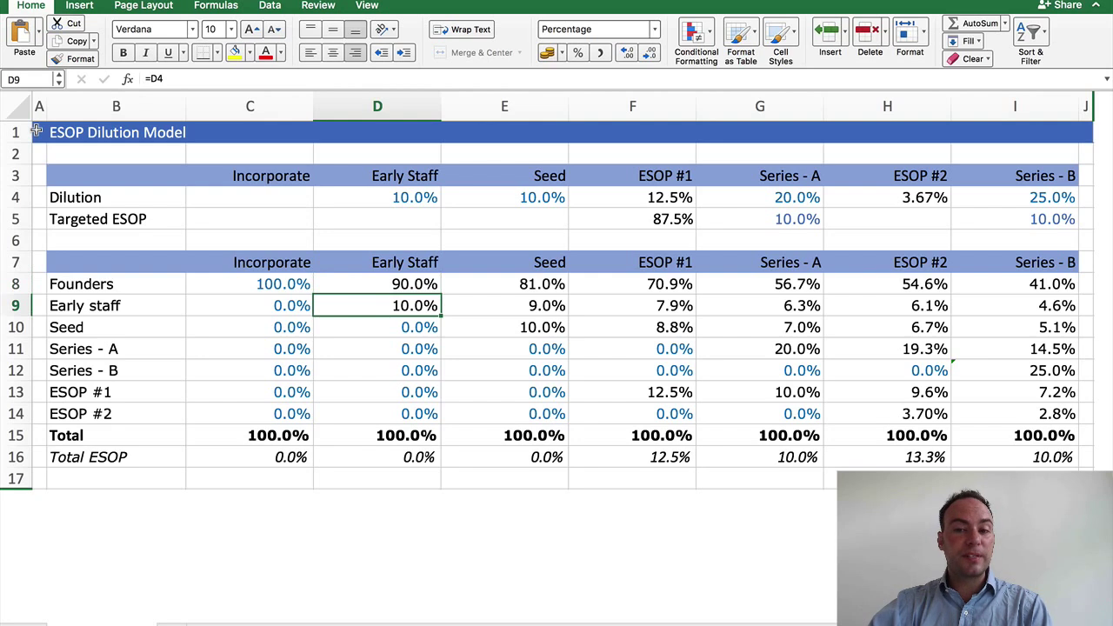
# - Inspect the cell references in the founders' Early Staff formula in D8 and leave it without editing
pyautogui.press('Up')
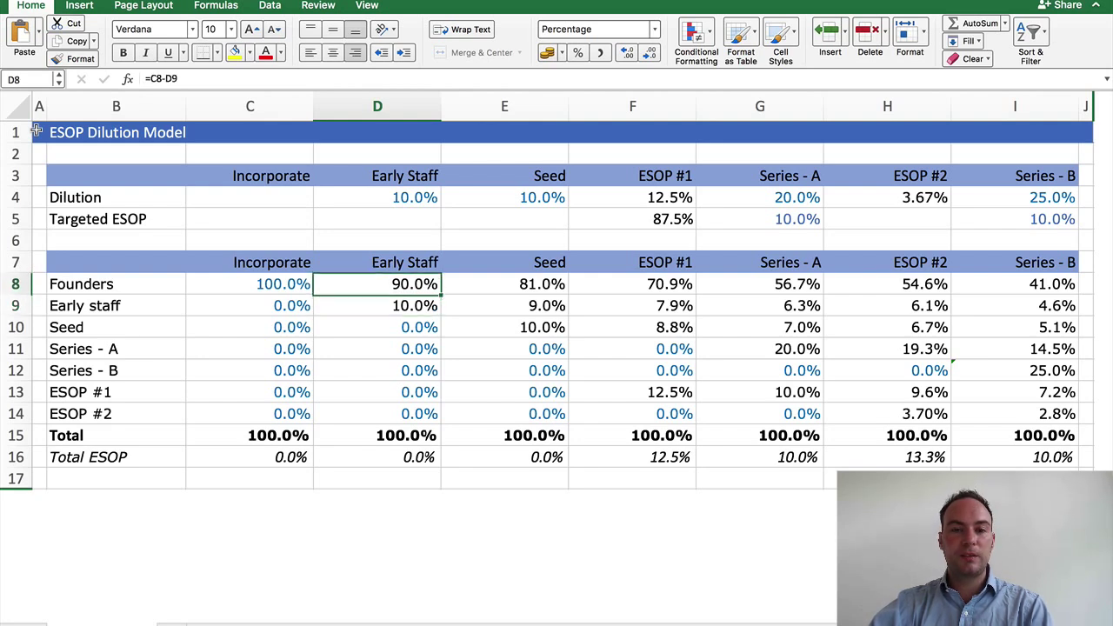
pyautogui.press('F2')
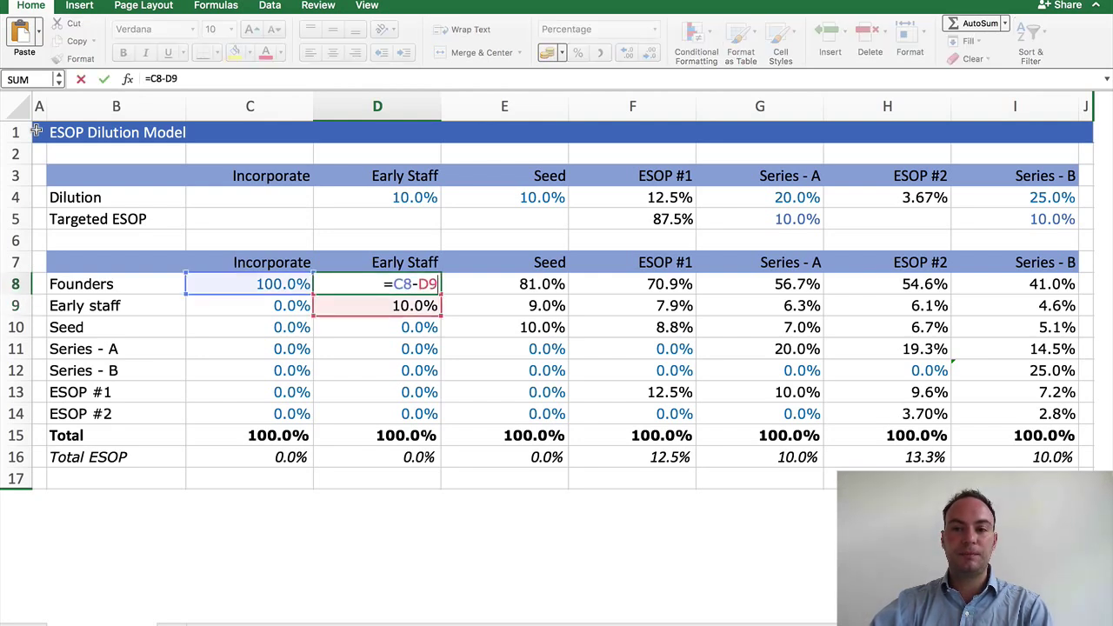
pyautogui.press('Escape')
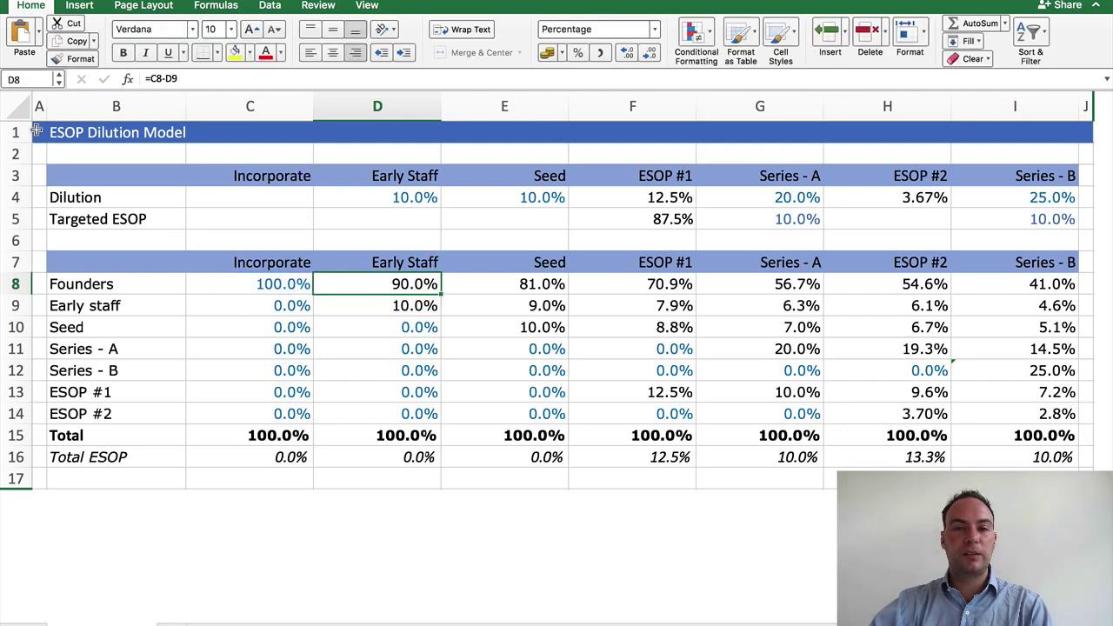
# - Review the Total formula in D15 and the Total ESOP formula in D16, selecting the whole Total ESOP row
pyautogui.press('Down')
pyautogui.press('Down')
pyautogui.press('Down')
pyautogui.press('Down')
pyautogui.press('Down')
pyautogui.press('Down')
pyautogui.press('Down')
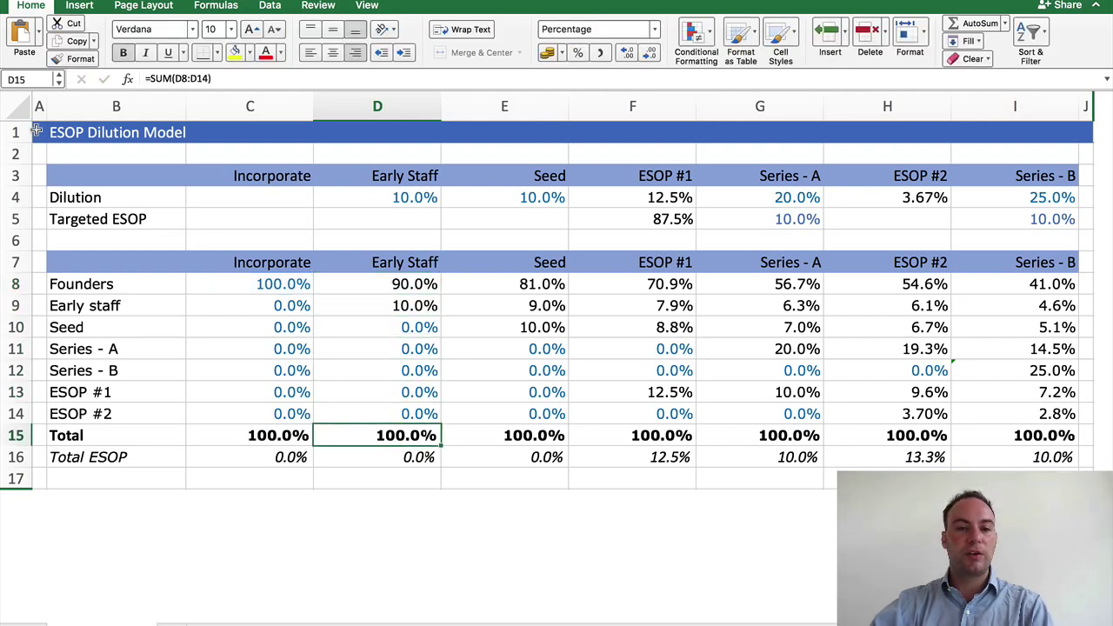
pyautogui.press('Down')
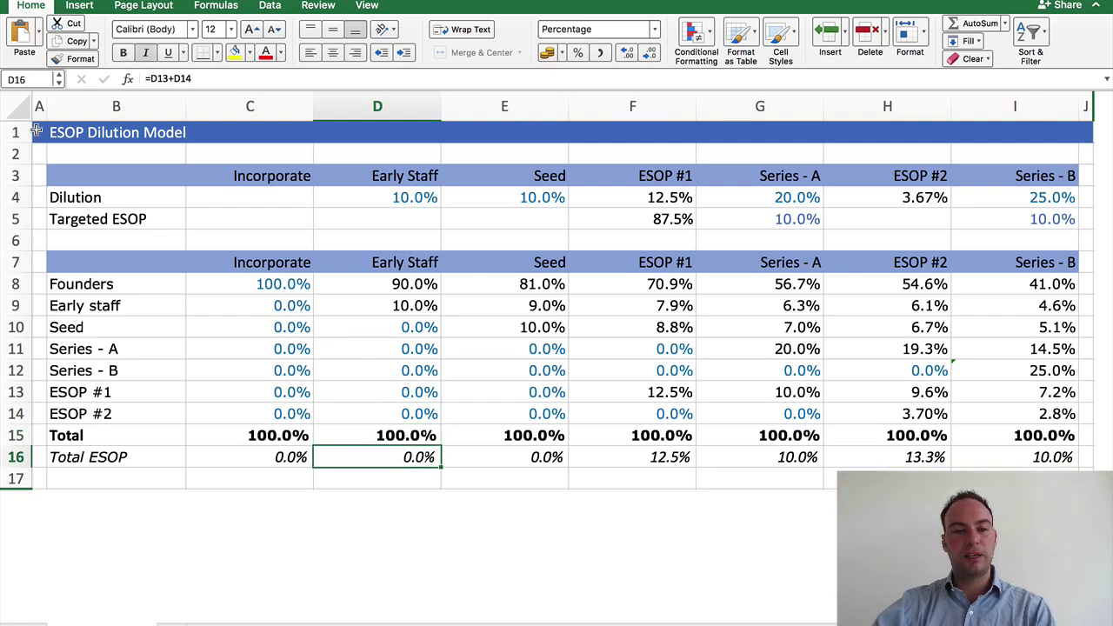
pyautogui.hotkey('shift', 'space')
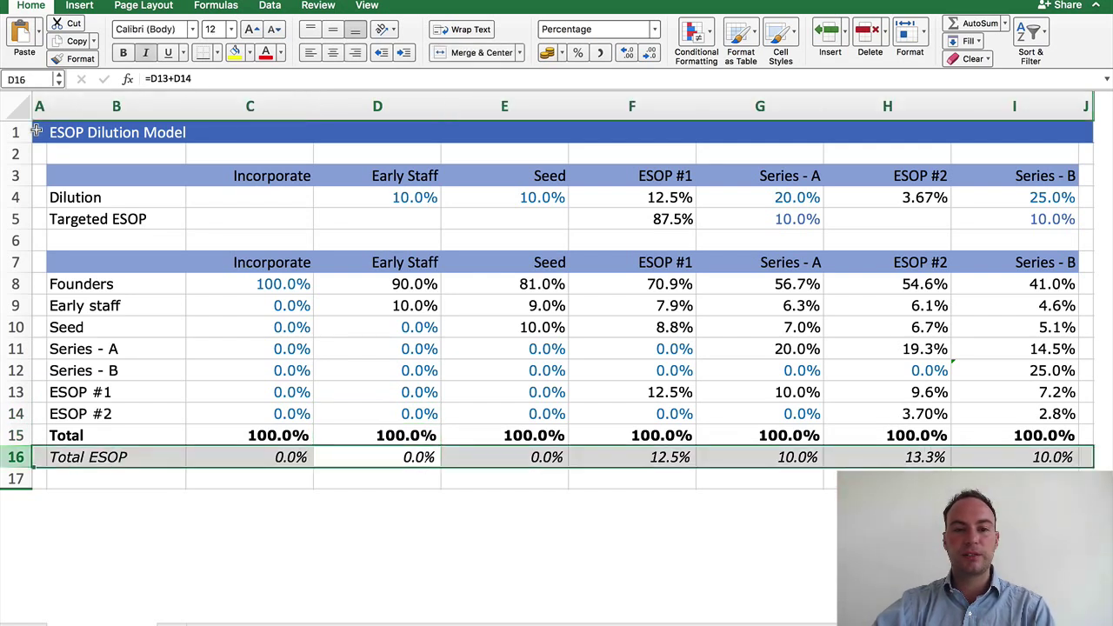
pyautogui.press('Down')
pyautogui.press('Up')
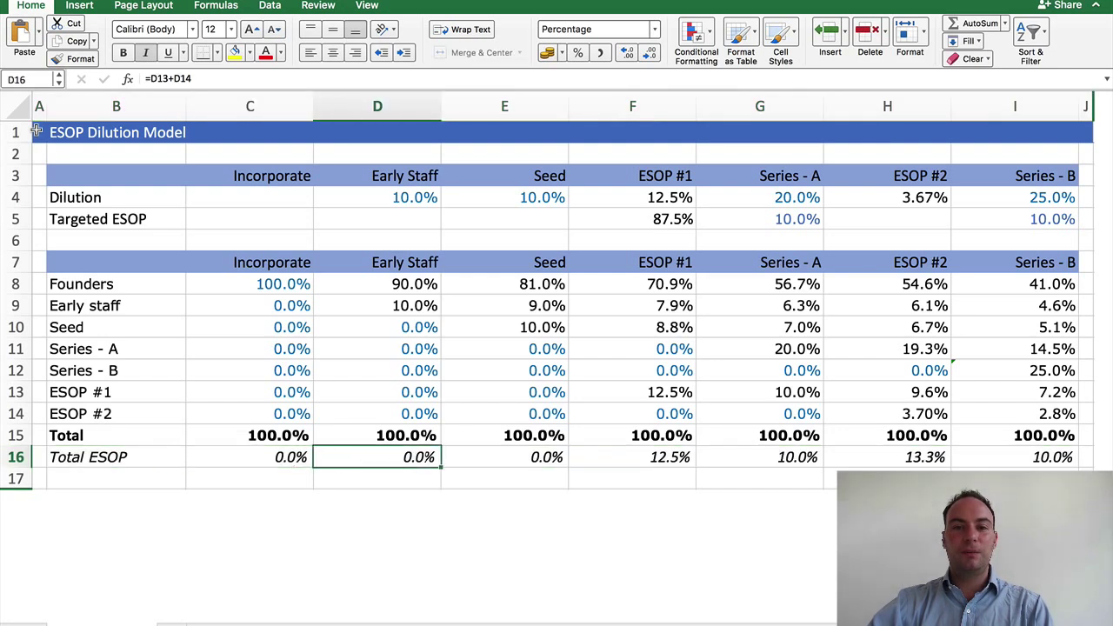
# - Review the founders, early staff and seed stakes in the Seed column, and compare the founders' Early Staff stake in D8
pyautogui.hotkey('ctrl', 'Up')
pyautogui.press('Right')
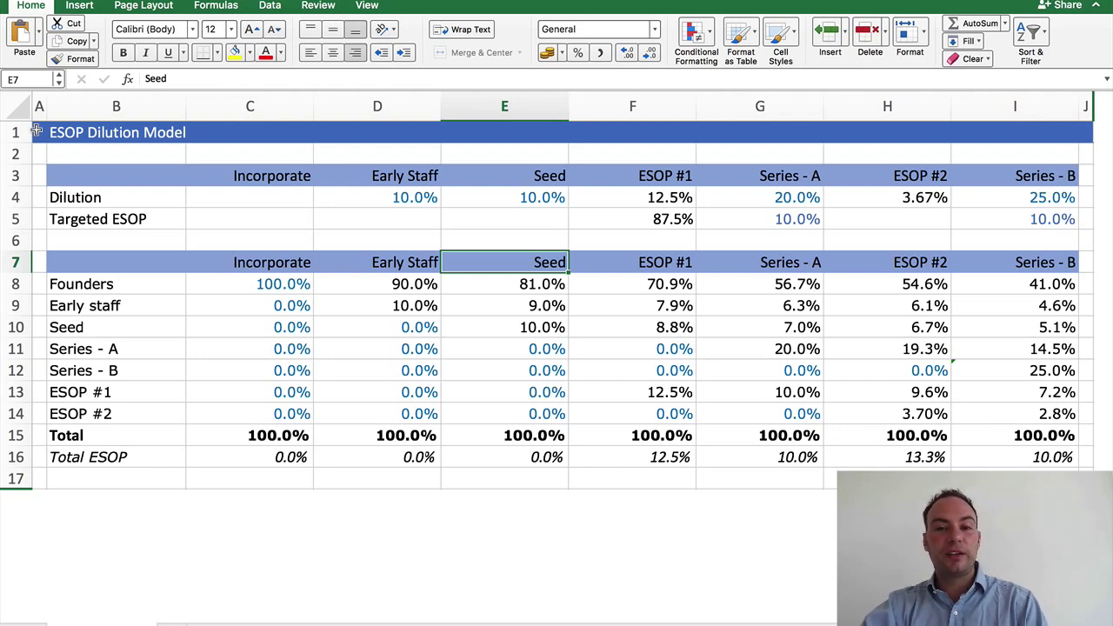
pyautogui.press('Down')
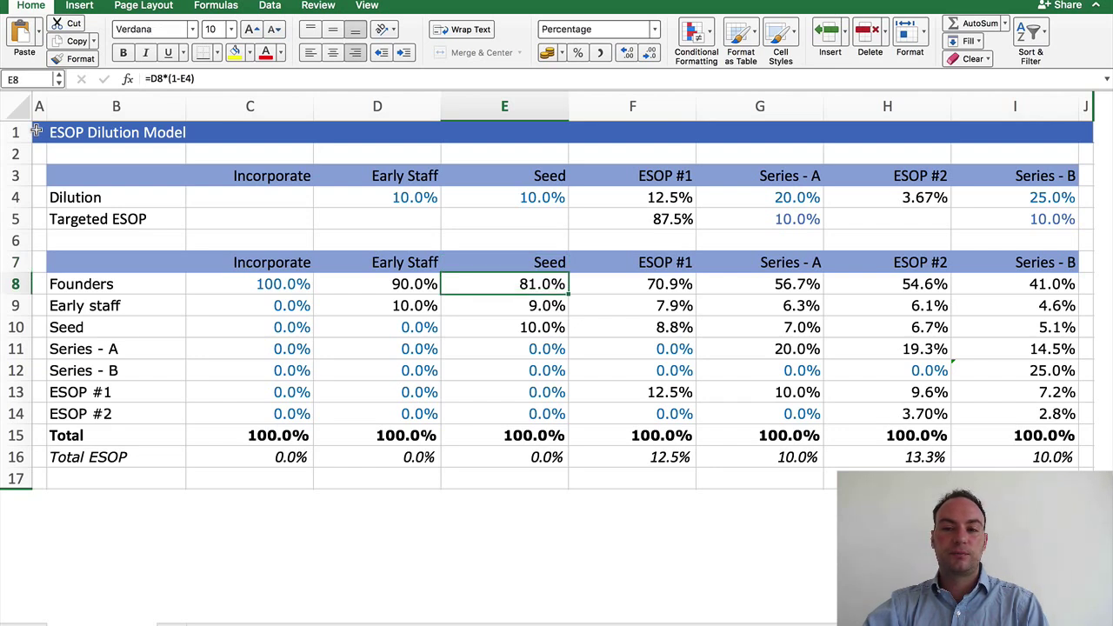
pyautogui.press('Down')
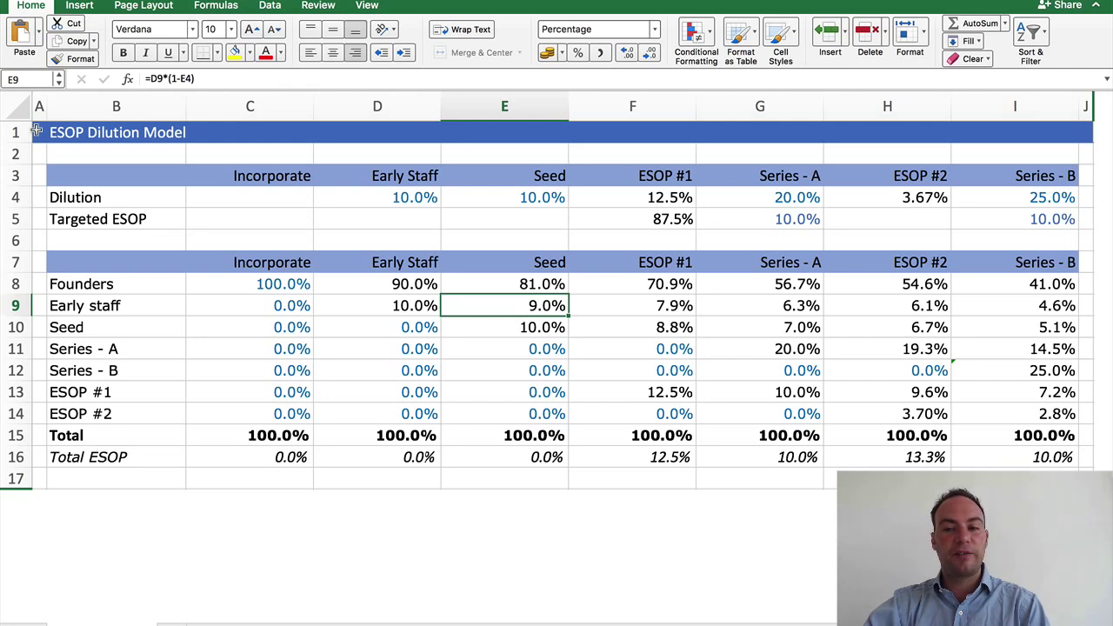
pyautogui.press('Down')
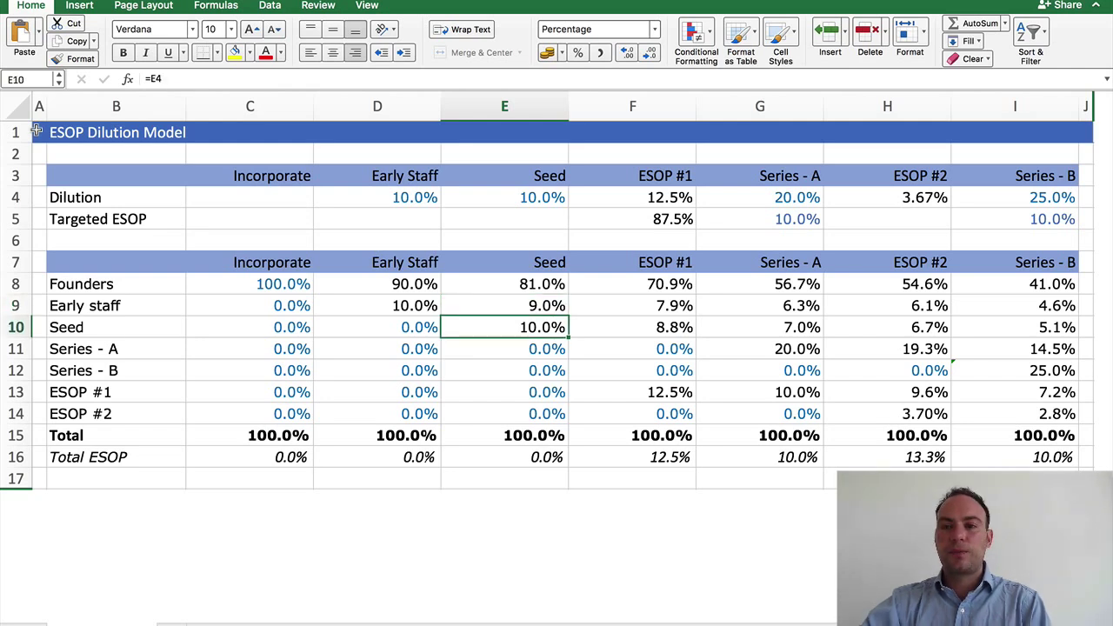
pyautogui.press('Left')
pyautogui.press('Up')
pyautogui.press('Up')
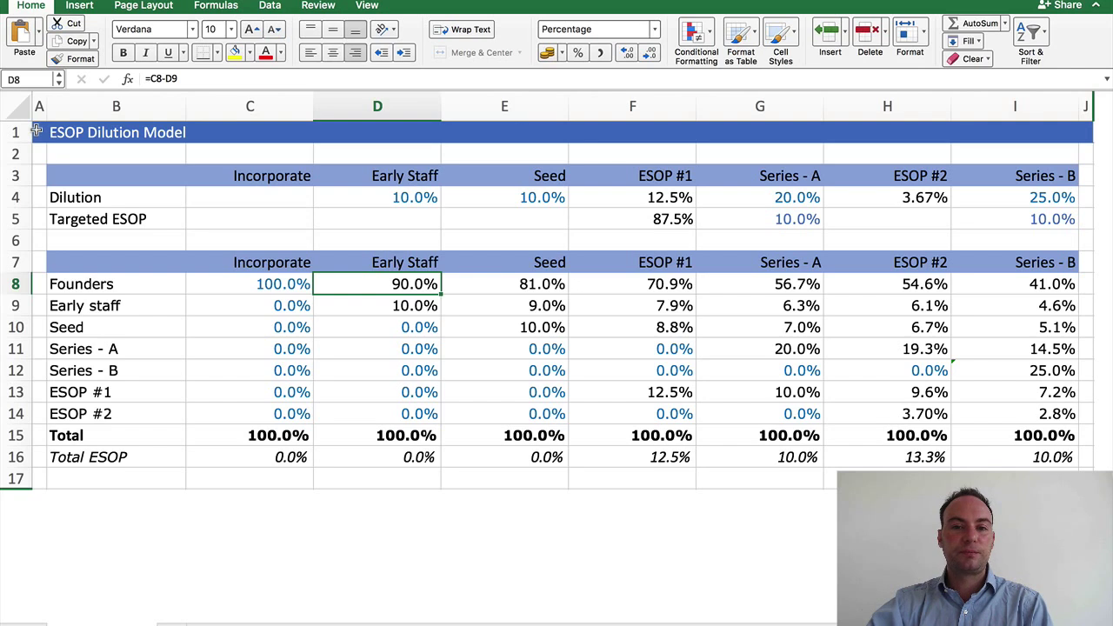
# - Inspect the founders' Seed formula in E8 and the cells it references, leaving the formula without editing
pyautogui.press('Right')
pyautogui.press('F2')
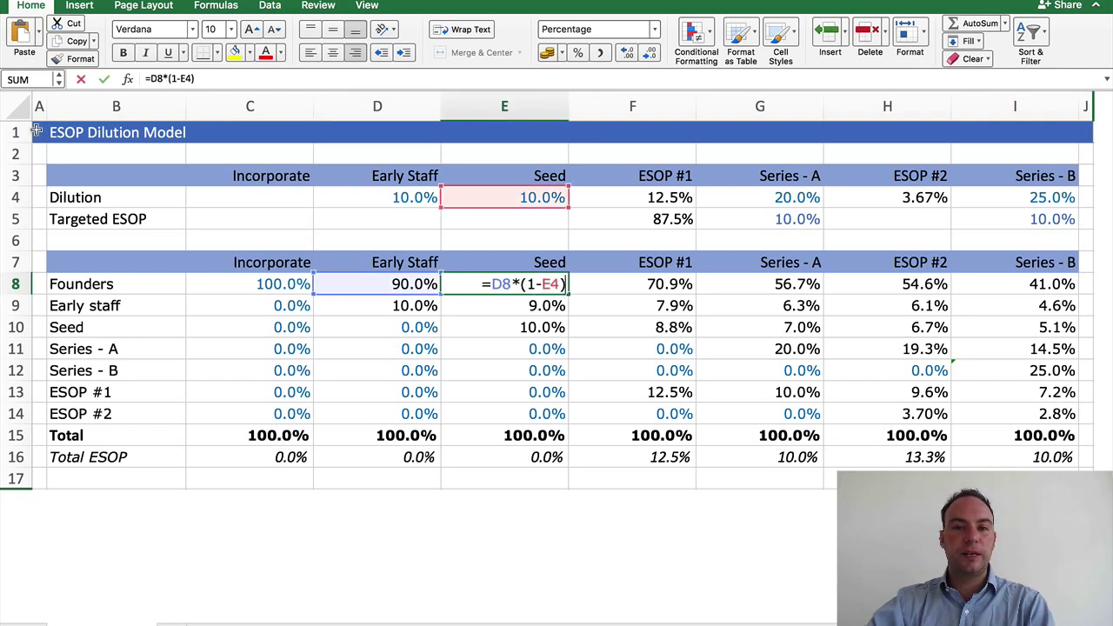
pyautogui.hotkey('shift', 'Return')
pyautogui.press('Up')
pyautogui.press('Up')
pyautogui.press('Up')
pyautogui.press('Down')
pyautogui.press('Down')
pyautogui.press('Down')
pyautogui.press('Down')
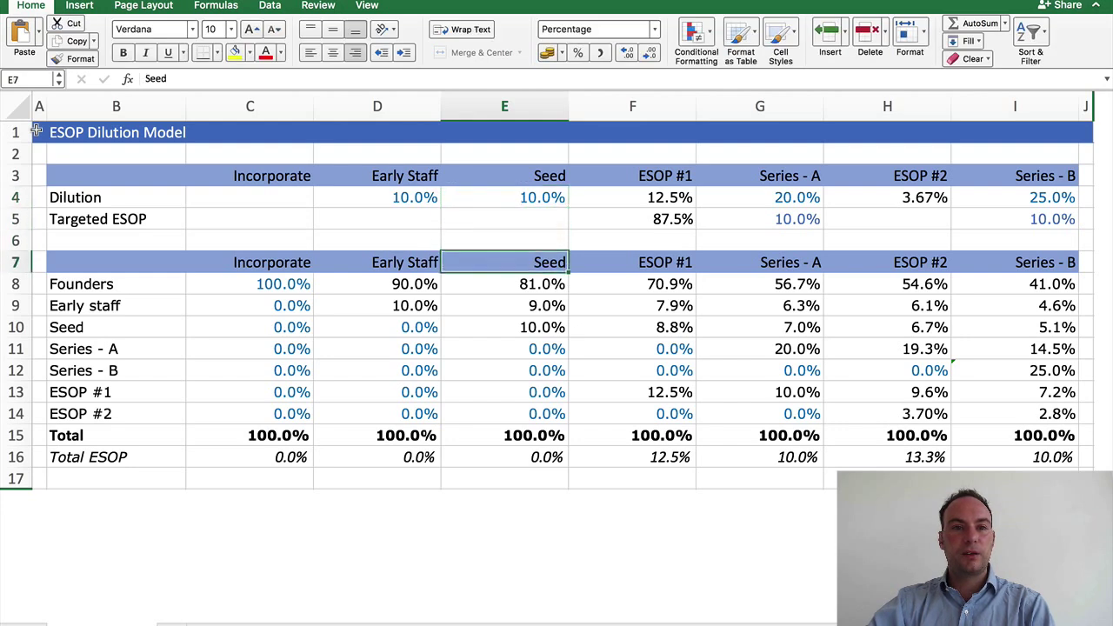
pyautogui.press('F2')
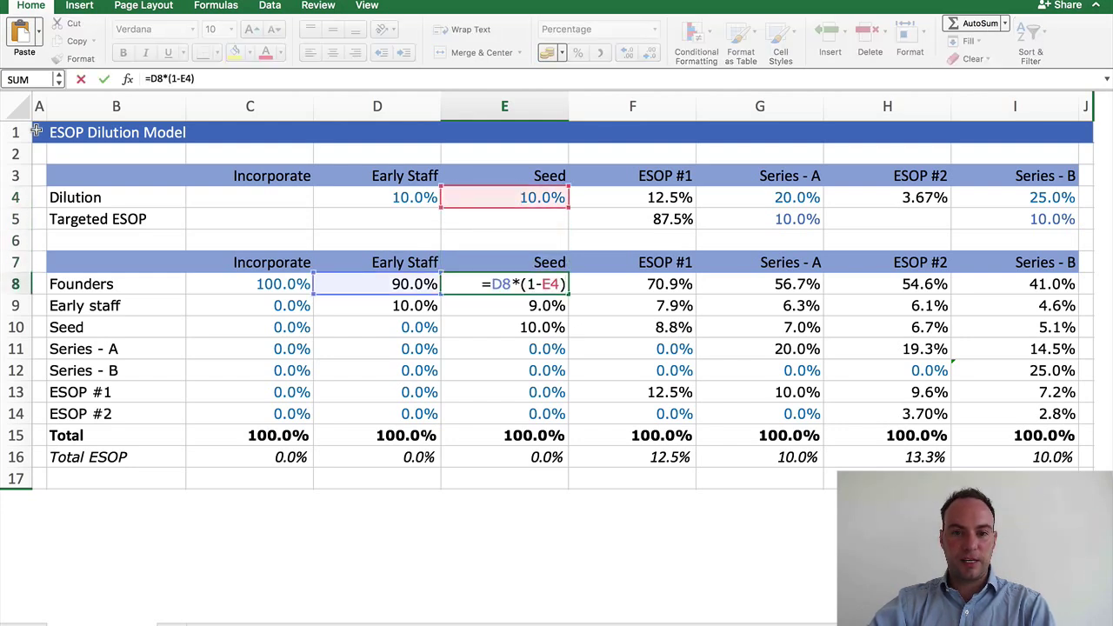
pyautogui.press('Escape')
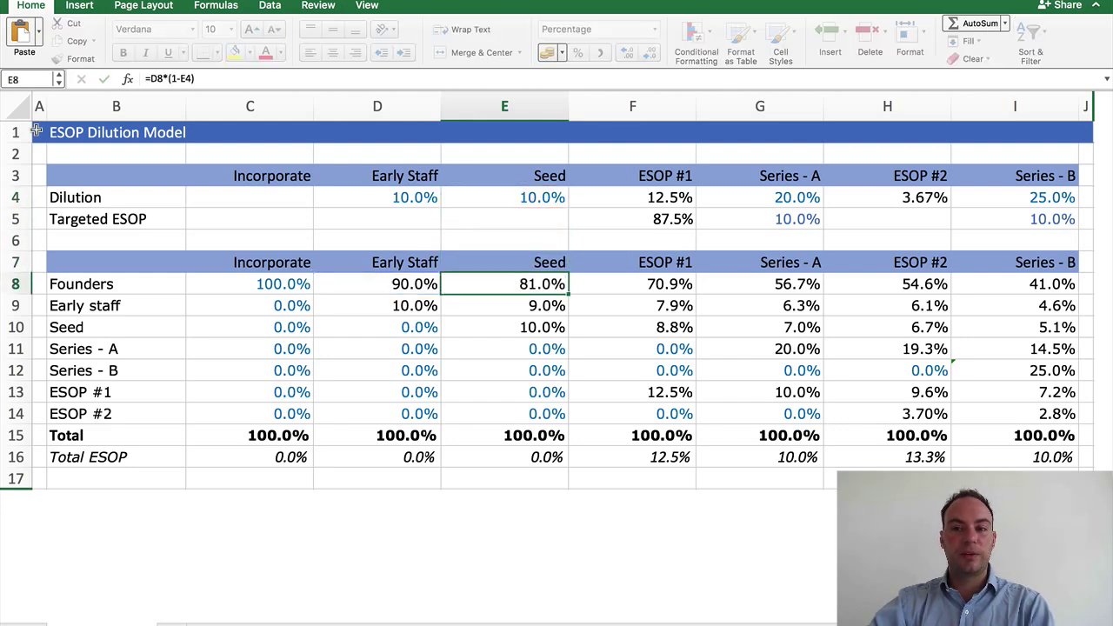
# - Inspect the cell references in the early staff Seed formula in E9 and leave it without editing
pyautogui.press('Down')
pyautogui.press('F2')
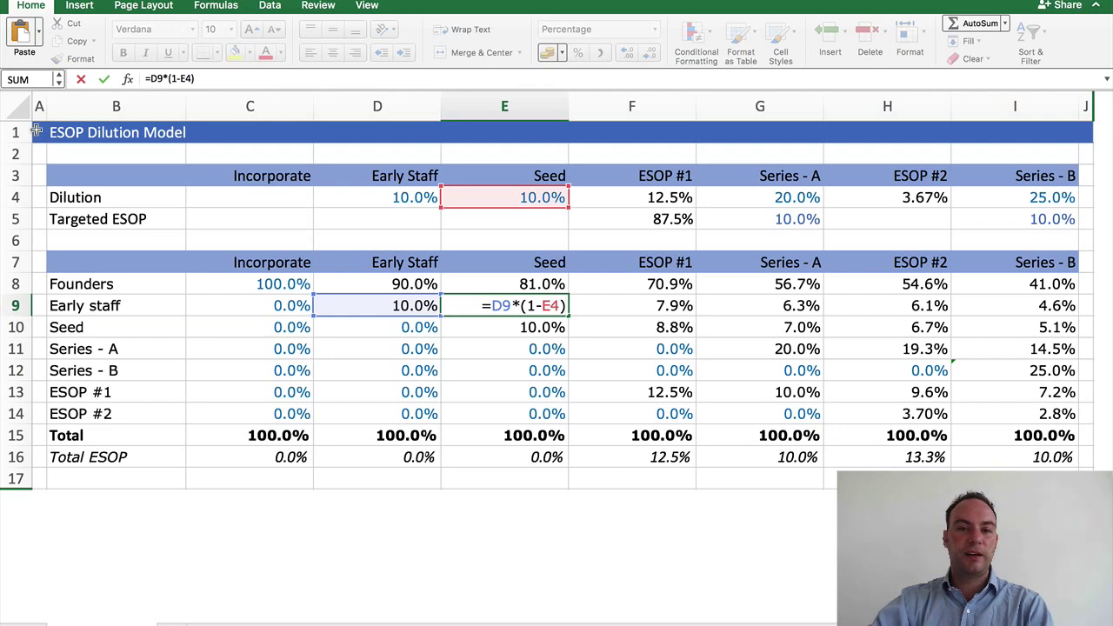
pyautogui.press('Escape')
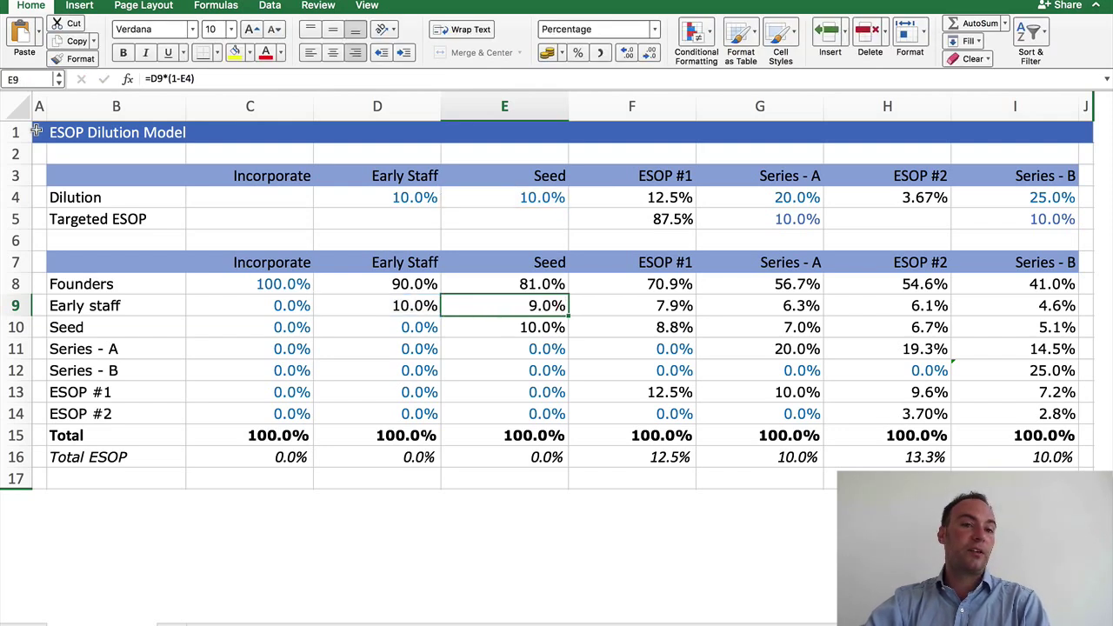
# - Check the seed investors' formula in E10 and the Seed column's Total formula in E15
pyautogui.press('Down')
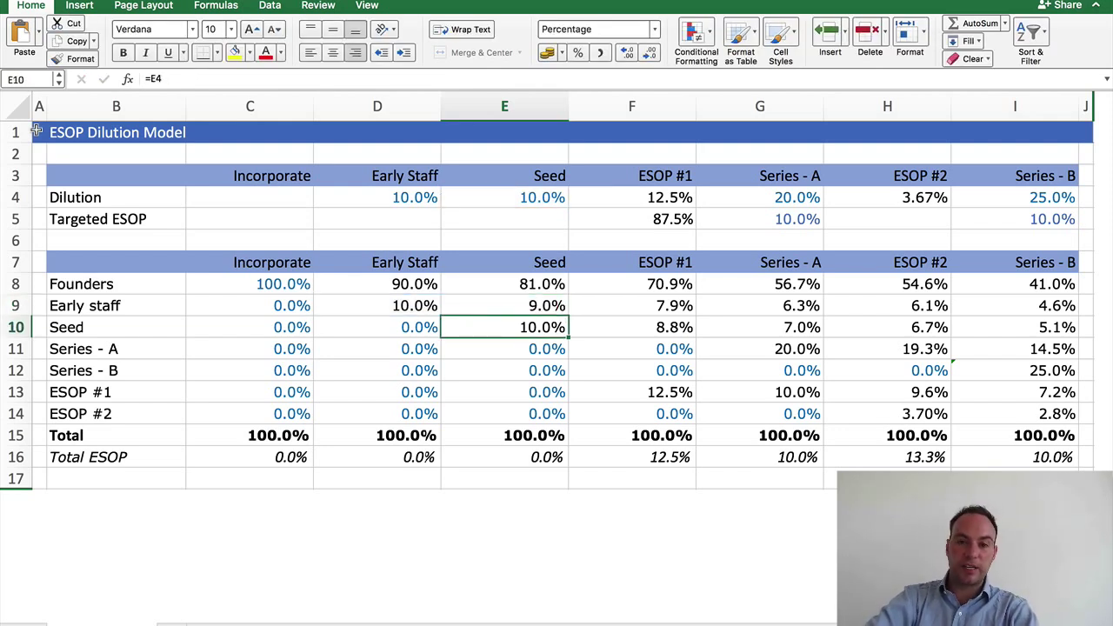
pyautogui.press('Right')
pyautogui.press('Left')
pyautogui.press('Down')
pyautogui.press('Down')
pyautogui.press('Down')
pyautogui.press('Down')
pyautogui.press('Down')
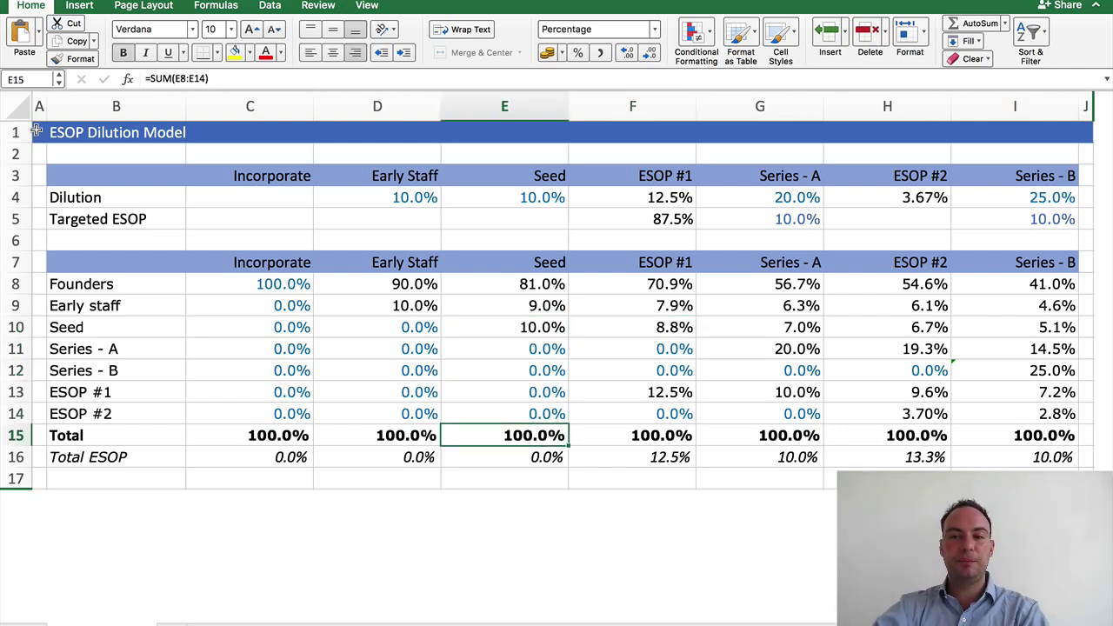
# - Examine the Dilution and Targeted ESOP cells for ESOP #1 and Series - A in F4:G5
pyautogui.press('Right')
pyautogui.hotkey('ctrl', 'Up')
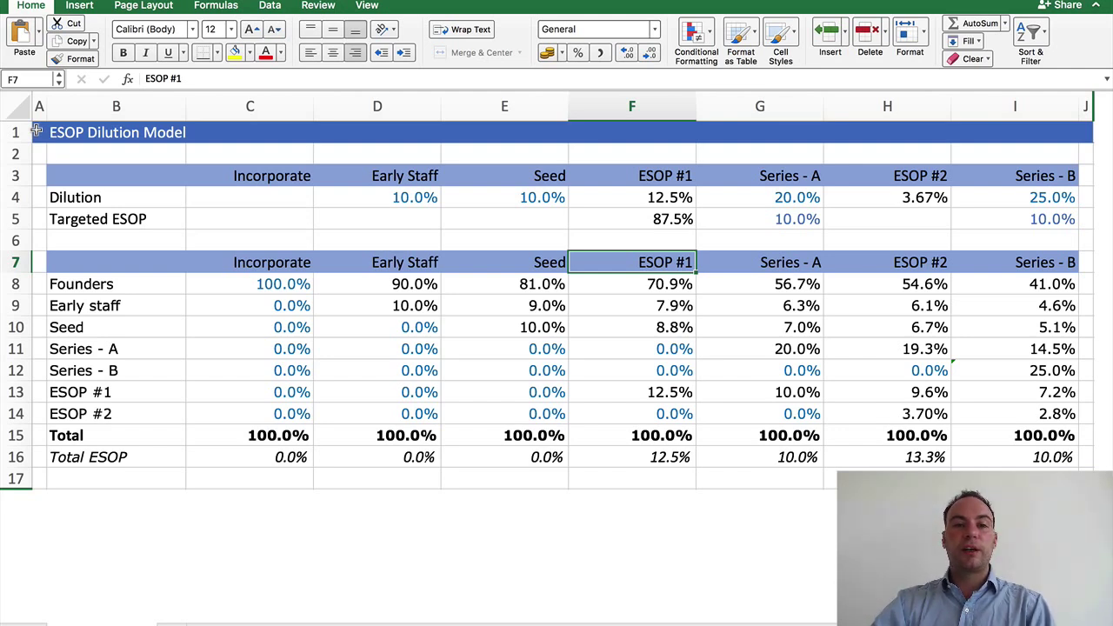
pyautogui.press('Up')
pyautogui.press('Up')
pyautogui.press('Up')
pyautogui.press('Right')
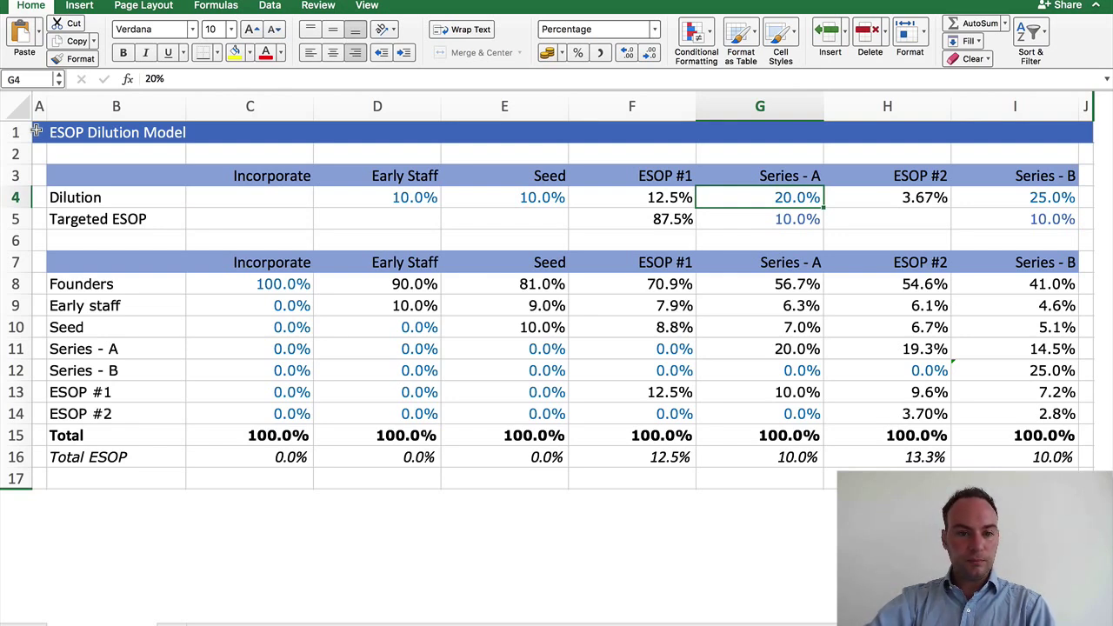
pyautogui.press('Left')
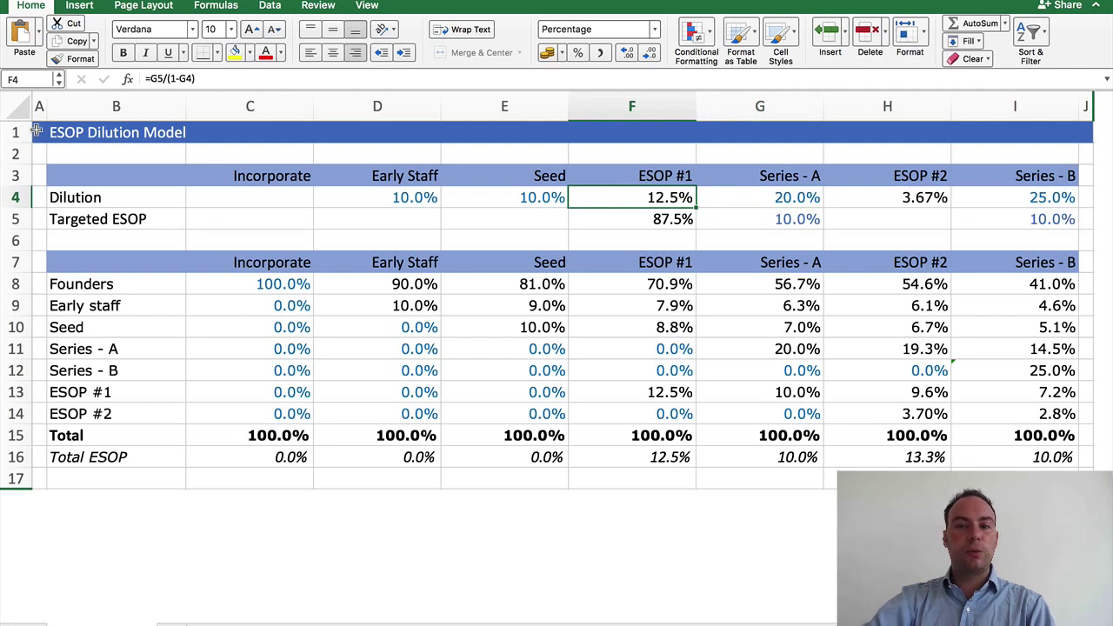
pyautogui.press('Down')
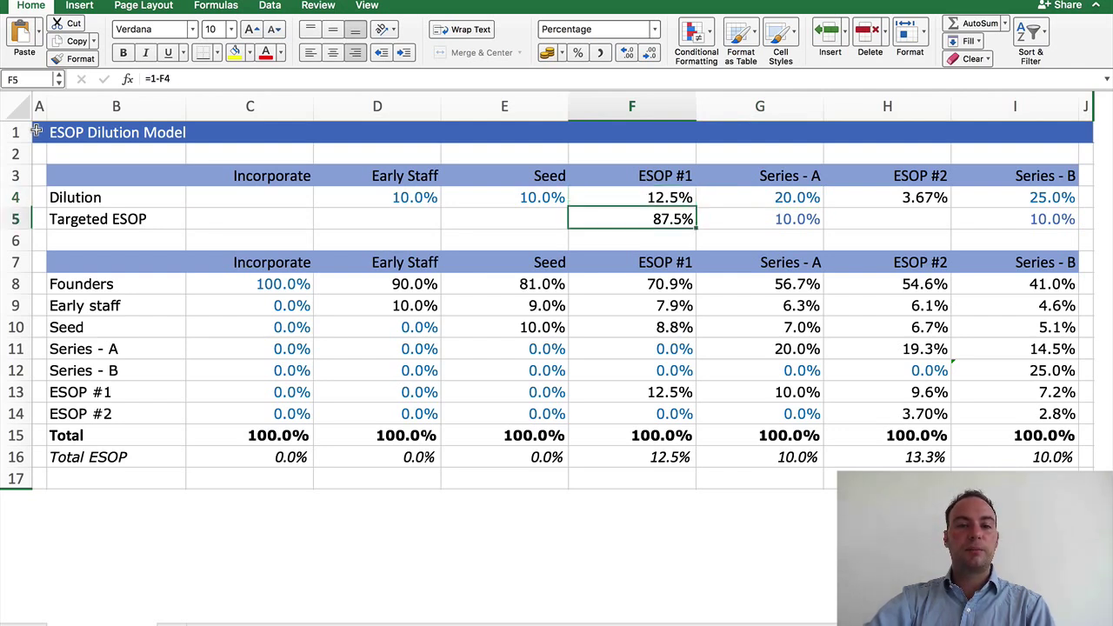
pyautogui.press('Right')
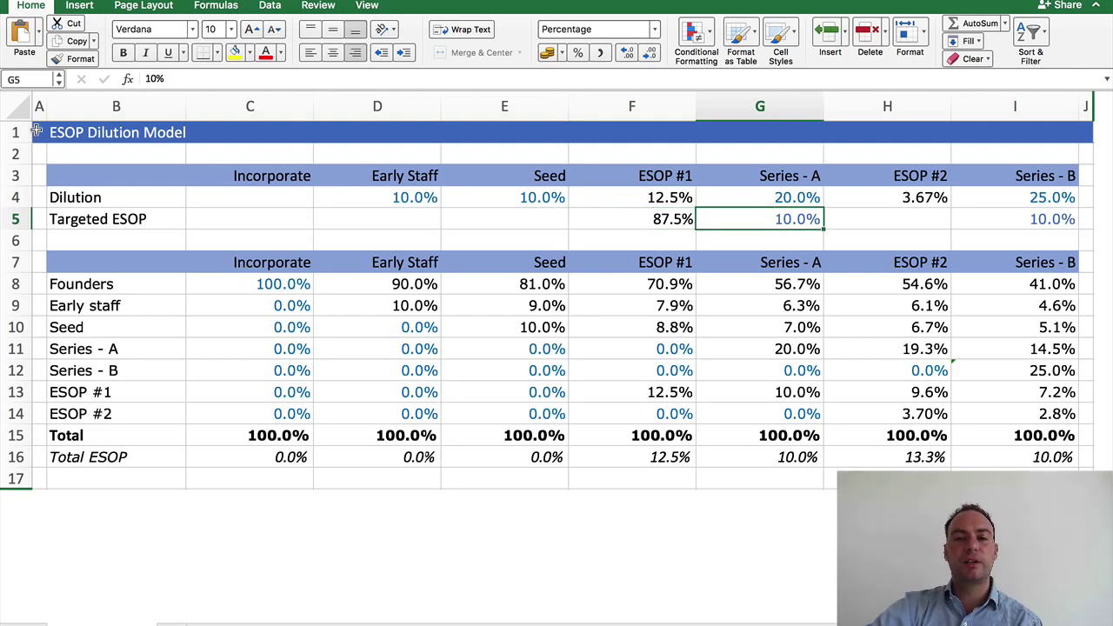
# - Compare the ESOP #1 stake formulas for the ESOP #1 and Series - A rounds in F13 and G13 without editing
pyautogui.press('Left')
pyautogui.press('Down')
pyautogui.press('Down')
pyautogui.press('Down')
pyautogui.press('Down')
pyautogui.press('Down')
pyautogui.press('Down')
pyautogui.press('Down')
pyautogui.press('Down')
pyautogui.press('Right')
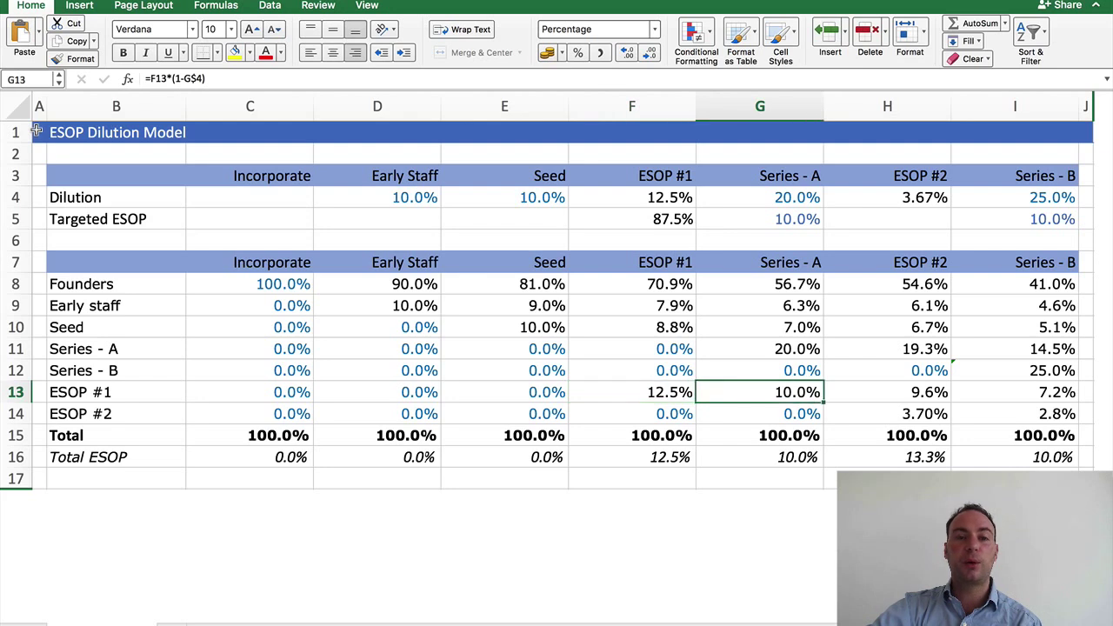
pyautogui.press('Left')
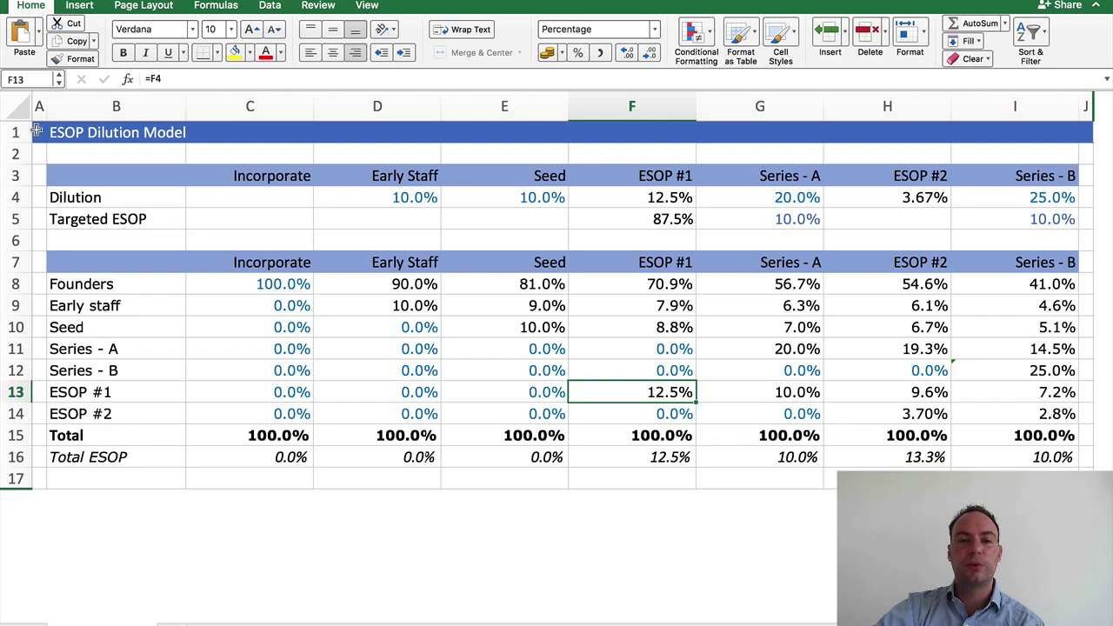
pyautogui.press('Right')
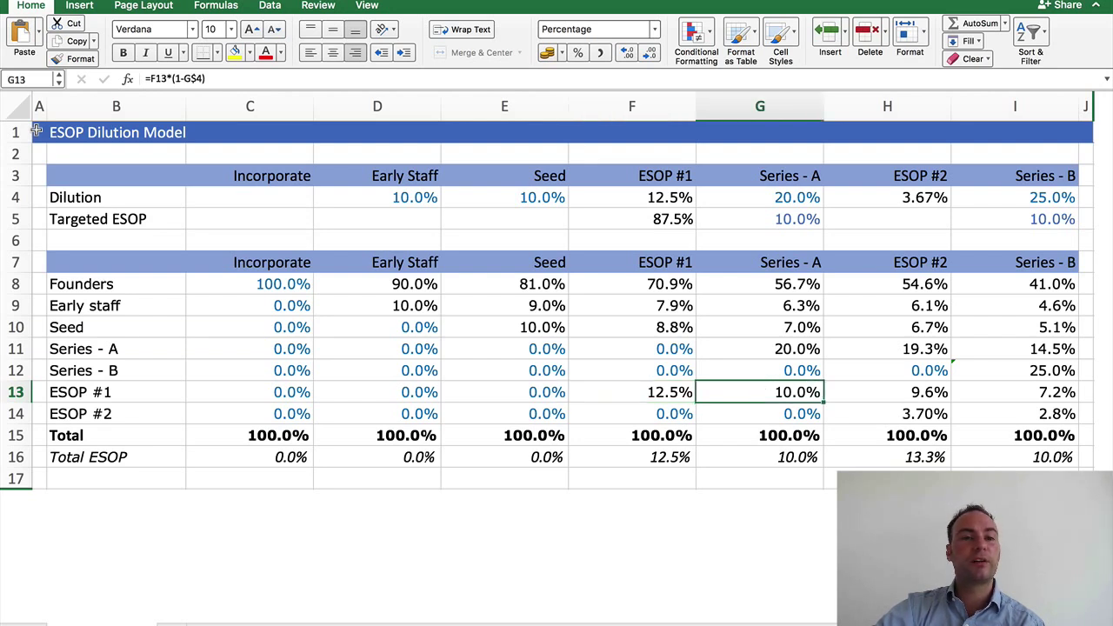
pyautogui.press('Left')
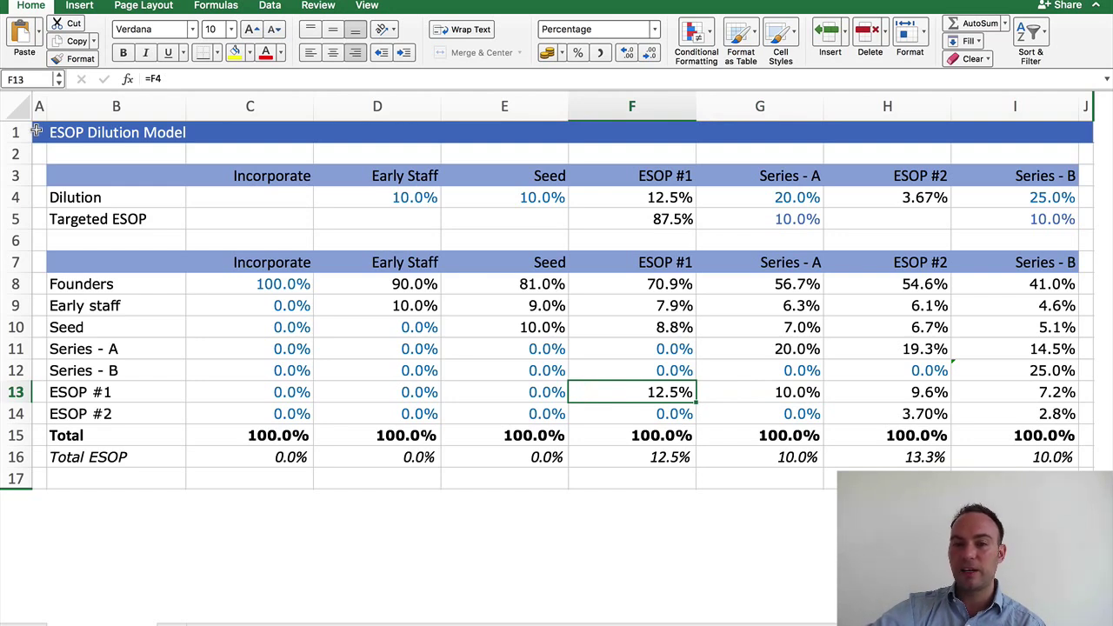
pyautogui.press('Right')
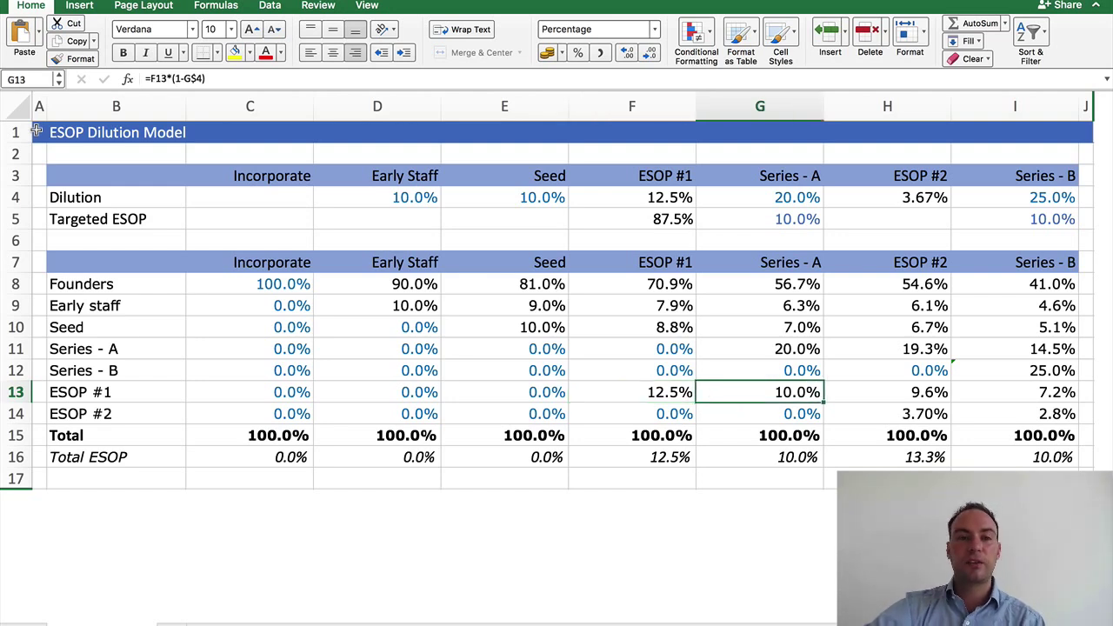
pyautogui.press('Left')
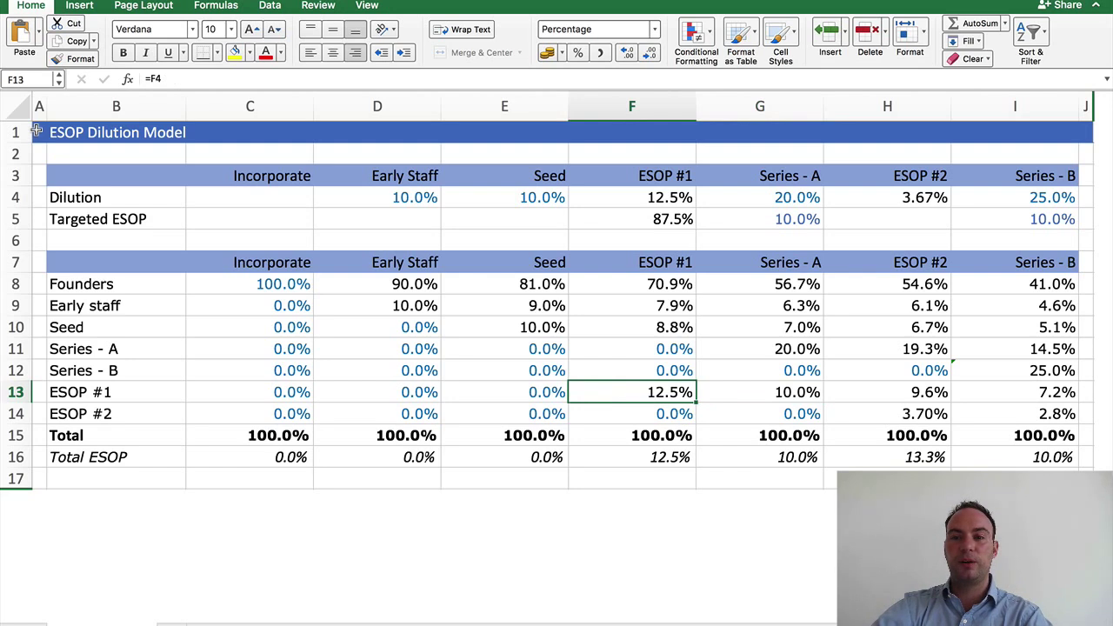
pyautogui.press('F2')
pyautogui.press('Escape')
# - Inspect the ESOP #1 Dilution formula in F4 and the Series - A cells it references, leaving it without editing
pyautogui.press('Up')
pyautogui.press('Up')
pyautogui.press('Up')
pyautogui.press('Up')
pyautogui.press('Up')
pyautogui.press('Up')
pyautogui.press('Up')
pyautogui.press('Up')
pyautogui.press('Up')
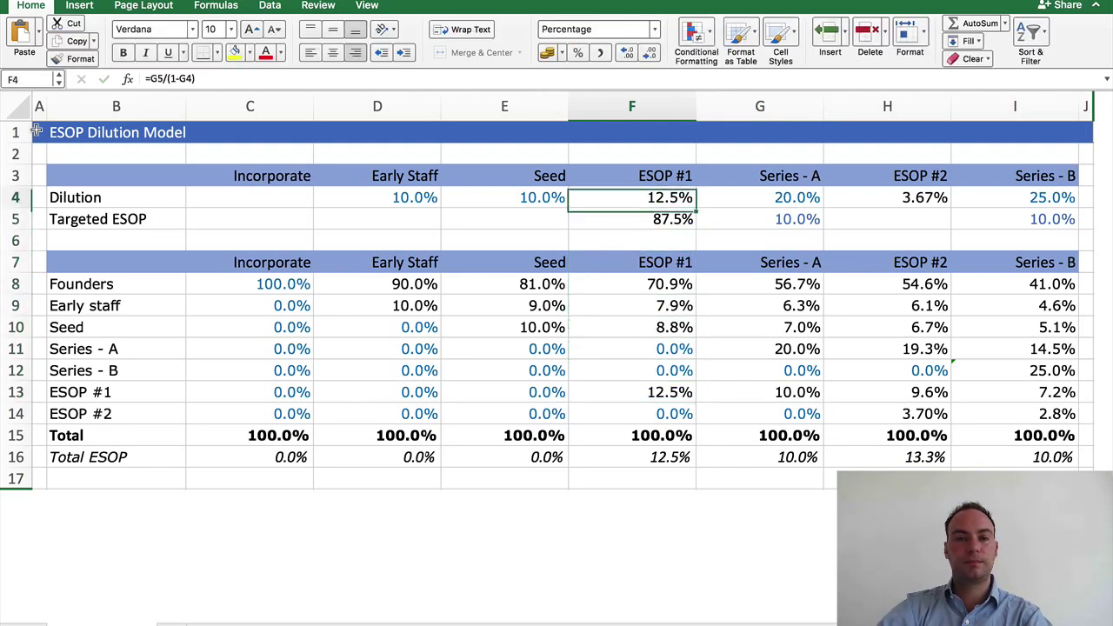
pyautogui.press('F2')
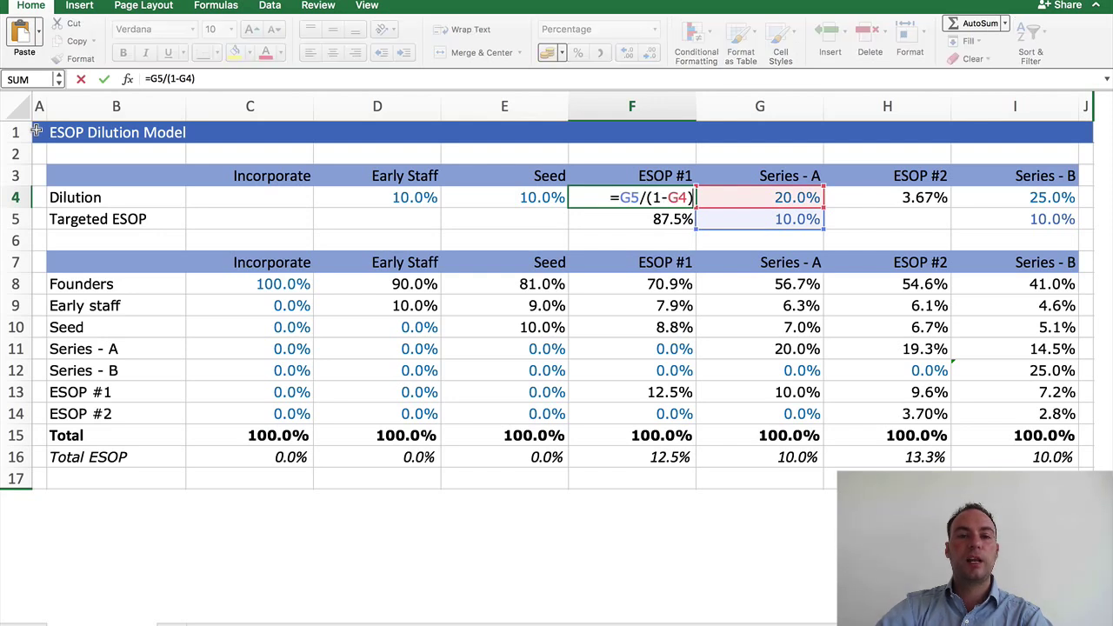
pyautogui.press('Escape')
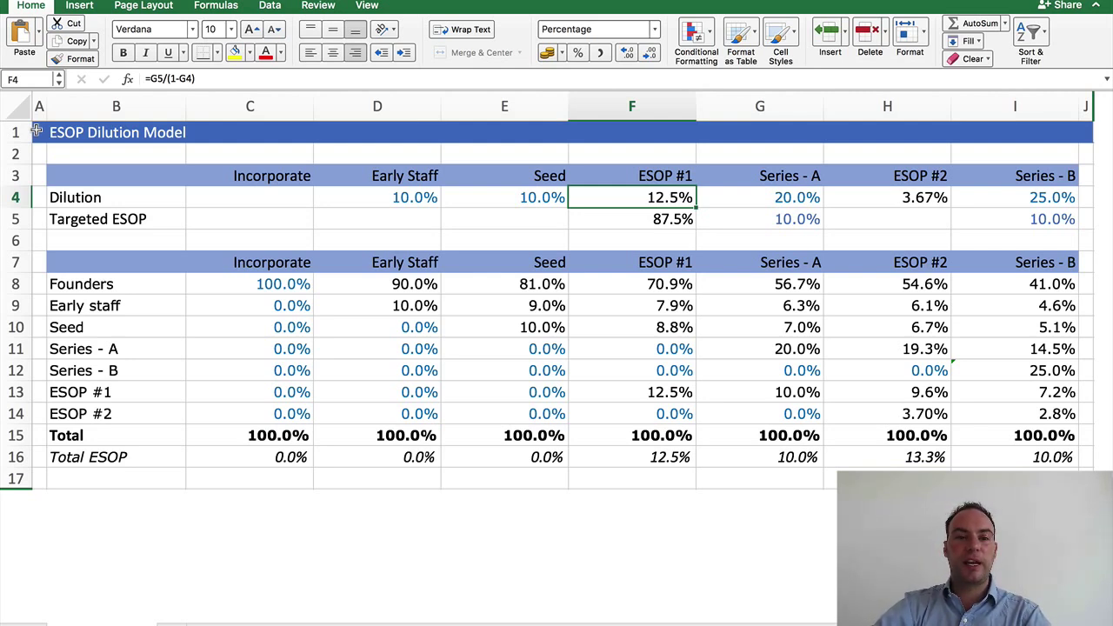
# - Review the Series - A inputs for Dilution in G4 and Targeted ESOP in G5
pyautogui.press('Right')
pyautogui.hotkey('shift', 'Left')
pyautogui.hotkey('shift', 'Left')
pyautogui.hotkey('shift', 'Left')
pyautogui.hotkey('shift', 'Left')
pyautogui.hotkey('shift', 'Left')
pyautogui.hotkey('shift', 'Left')
pyautogui.hotkey('shift', 'Right')
pyautogui.hotkey('shift', 'Right')
pyautogui.hotkey('shift', 'Right')
pyautogui.hotkey('shift', 'Right')
pyautogui.hotkey('shift', 'Right')
pyautogui.hotkey('shift', 'Right')
pyautogui.press('Down')
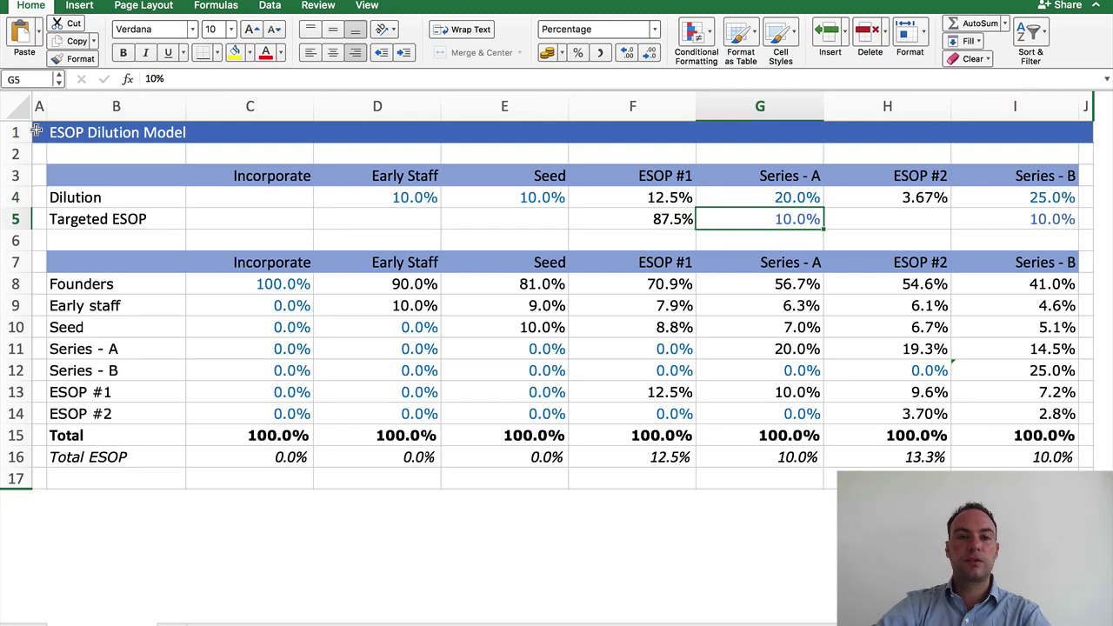
# - Recheck the cell references in the ESOP #1 Dilution formula in F4, keeping the formula as it is
pyautogui.press('Up')
pyautogui.press('Left')
pyautogui.hotkey('ctrl', 'u')
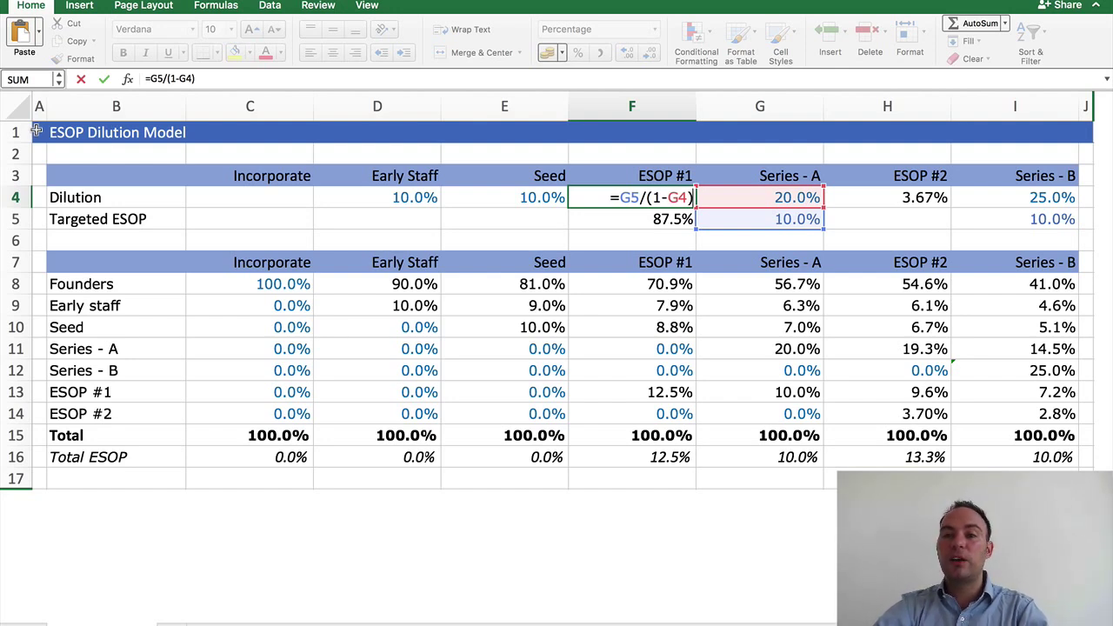
pyautogui.hotkey('ctrl', 'Return')
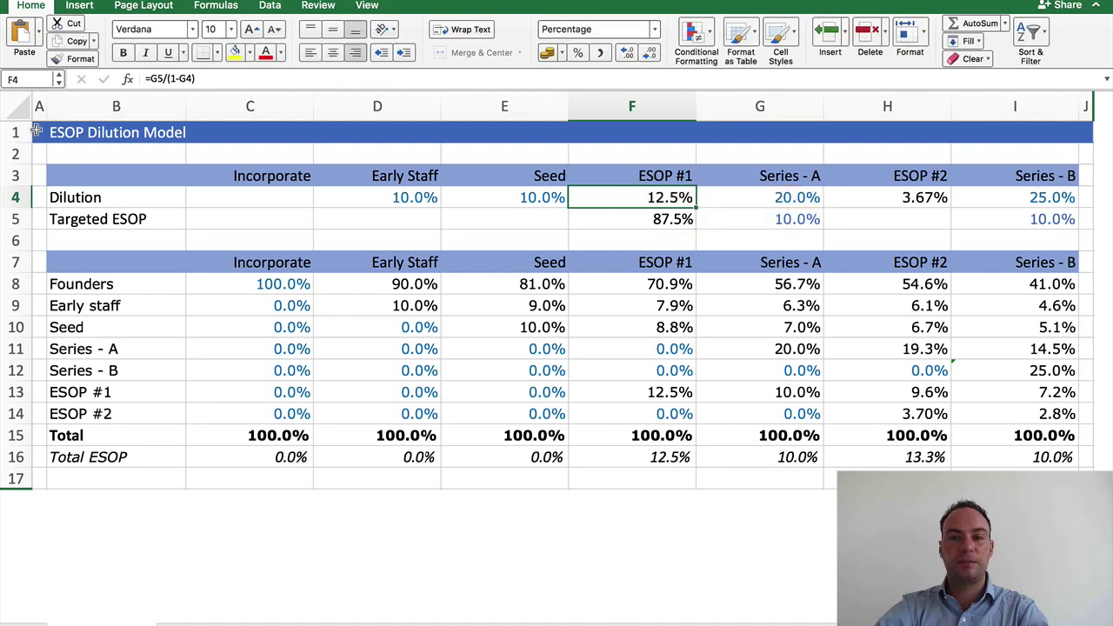
# - Check the ESOP #1 stake in F13 and the references of its Series - A formula in G13 without editing
pyautogui.press('Down')
pyautogui.press('Down')
pyautogui.press('Down')
pyautogui.press('Down')
pyautogui.press('Down')
pyautogui.press('Down')
pyautogui.press('Down')
pyautogui.press('Down')
pyautogui.press('Down')
pyautogui.press('Down')
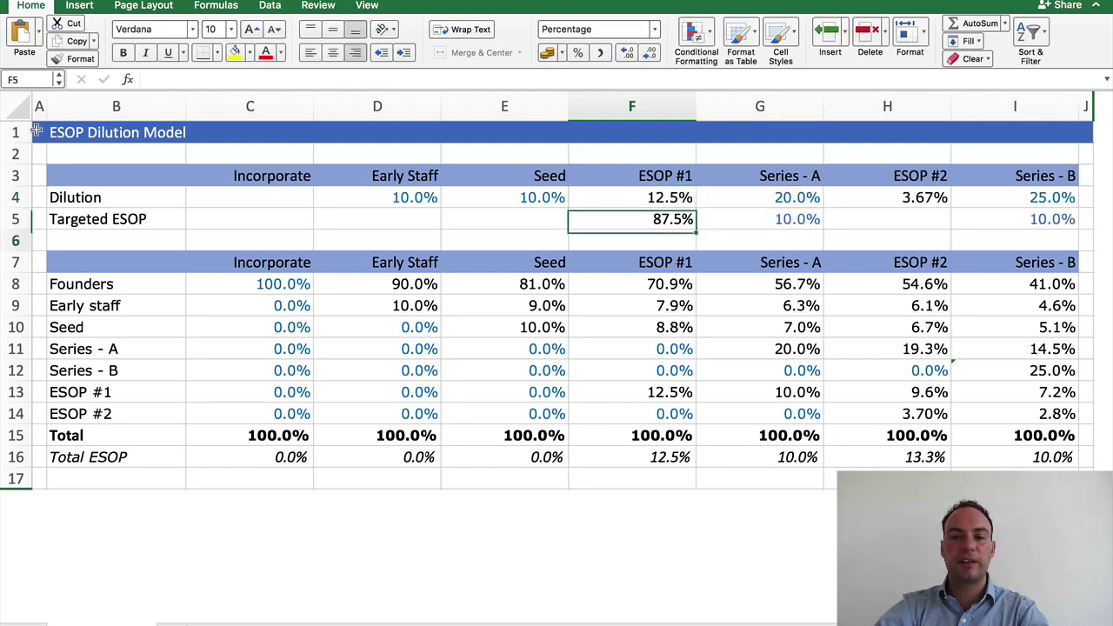
pyautogui.press('Up')
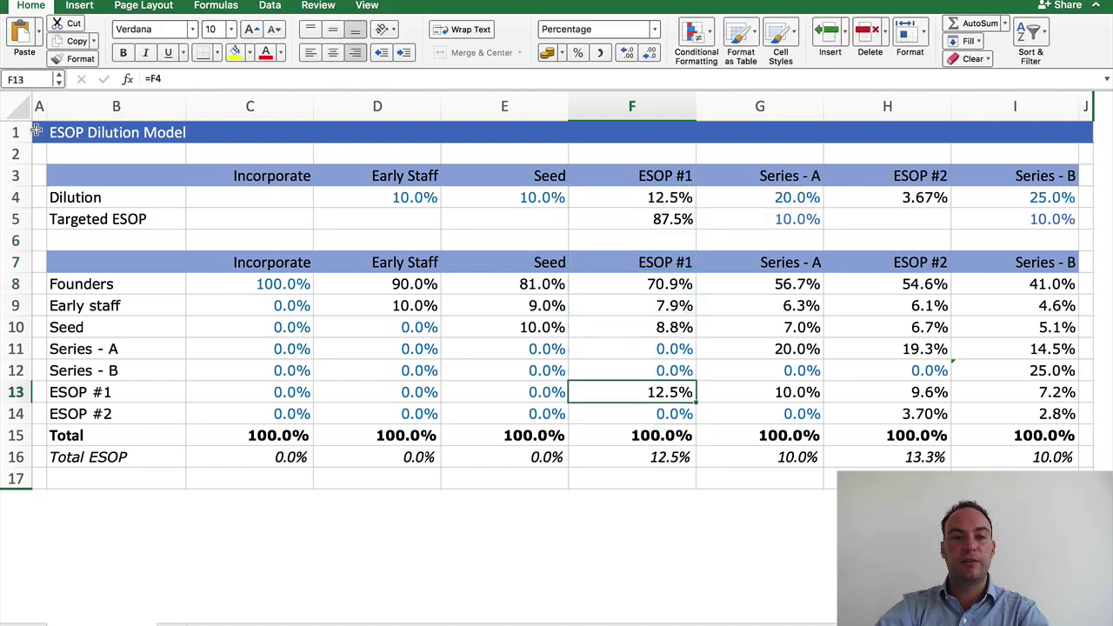
pyautogui.press('Right')
pyautogui.press('F2')
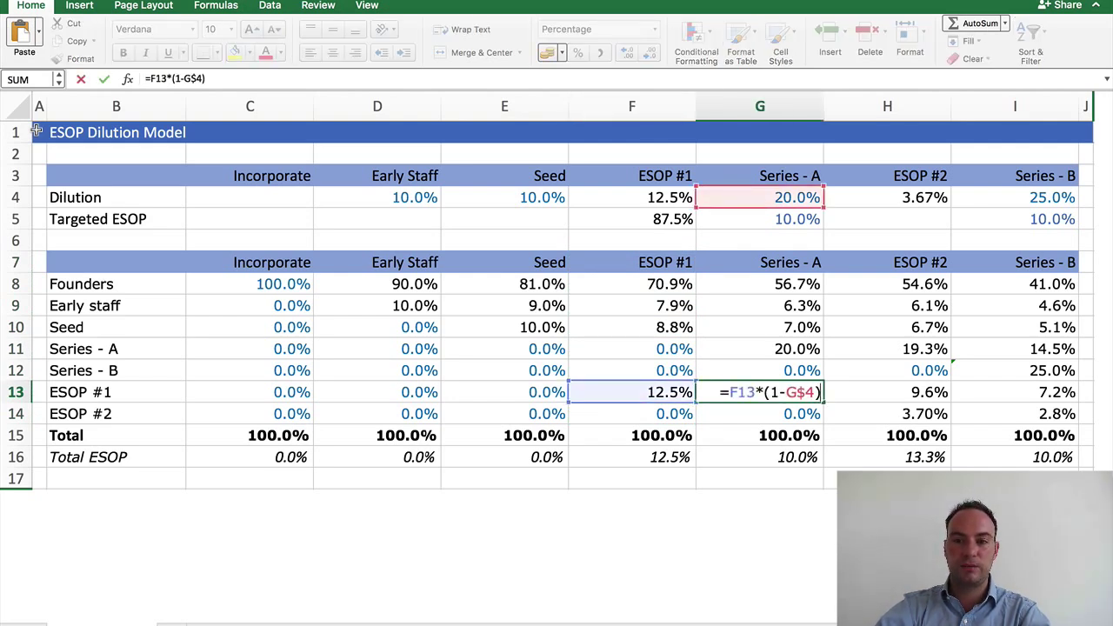
pyautogui.press('Escape')
# - Inspect the founders' ESOP #1 formula in F8 and the cells it references, leaving it without editing
pyautogui.press('Left')
pyautogui.press('Up')
pyautogui.press('Up')
pyautogui.press('Up')
pyautogui.press('Up')
pyautogui.press('Up')
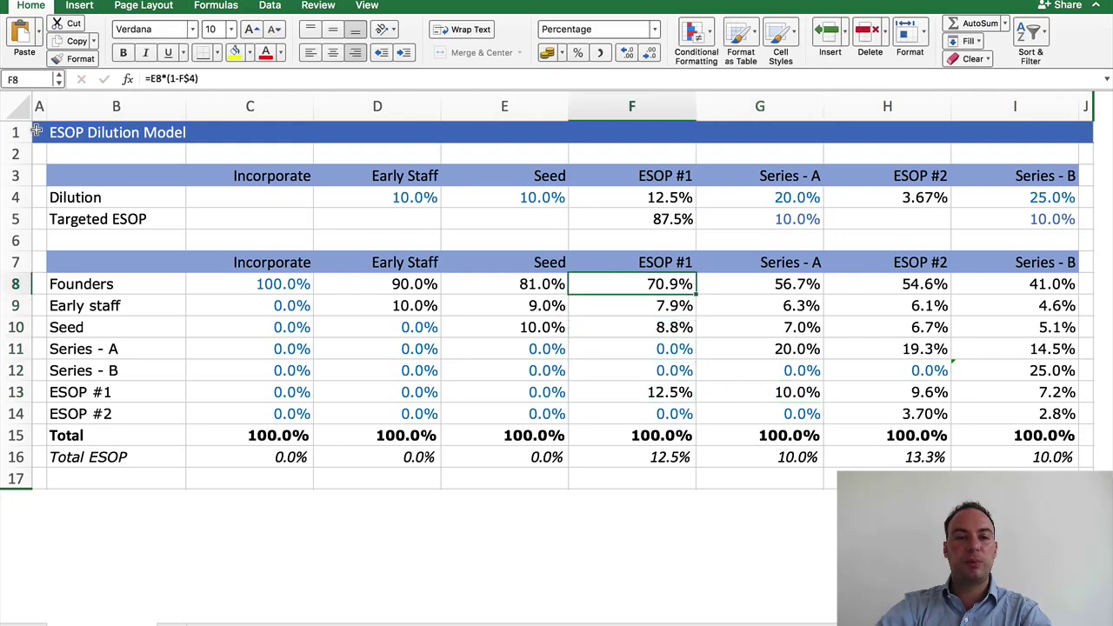
pyautogui.press('F2')
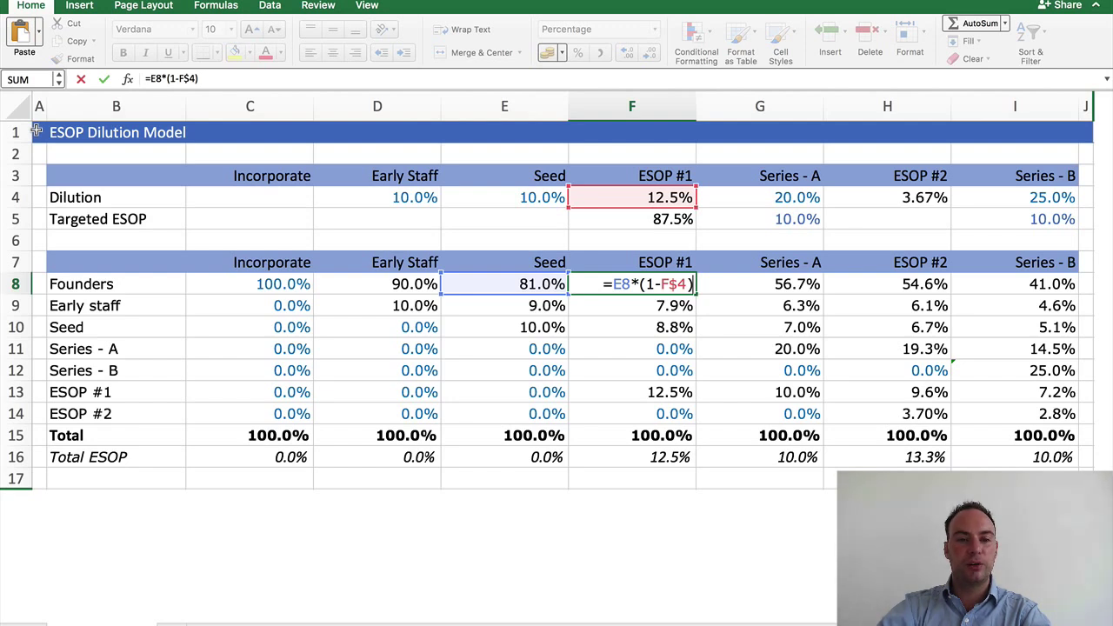
pyautogui.press('Escape')
# - Trace the founders' formula in F8 back to the ESOP #1 Dilution cell F4 and recheck its references
pyautogui.press('Up')
pyautogui.press('Up')
pyautogui.press('Up')
pyautogui.press('Up')
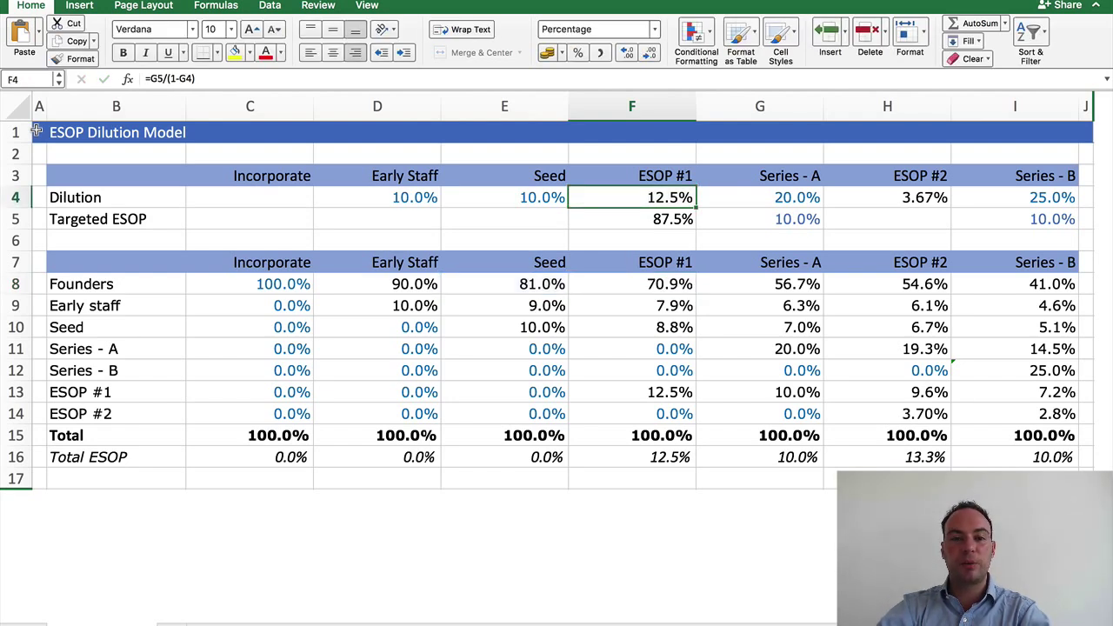
pyautogui.press('Down')
pyautogui.press('Down')
pyautogui.press('Down')
pyautogui.press('Down')
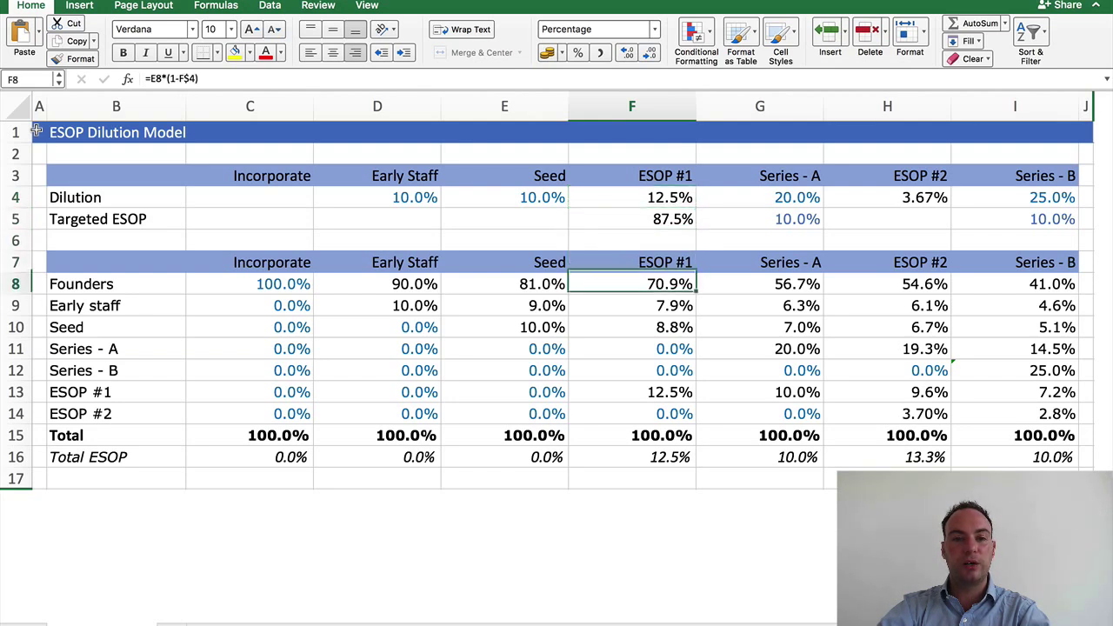
pyautogui.press('F2')
pyautogui.press('Escape')
# - Inspect the ESOP #1 round formulas for early staff in F9 and seed investors in F10 without editing
pyautogui.press('Down')
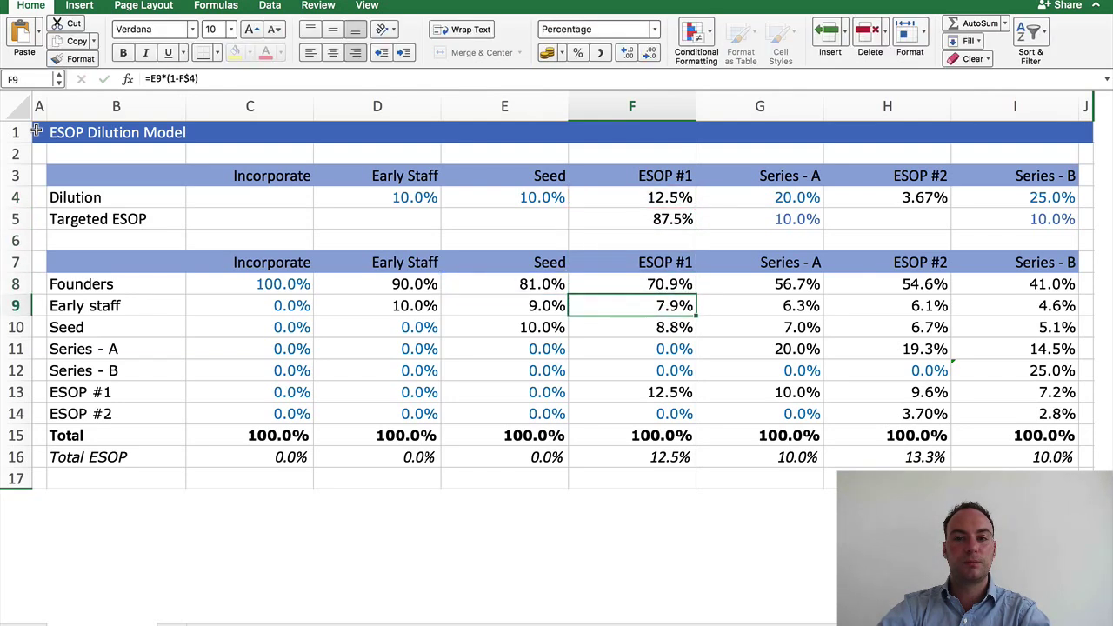
pyautogui.press('F2')
pyautogui.press('Escape')
pyautogui.press('Down')
pyautogui.press('F2')
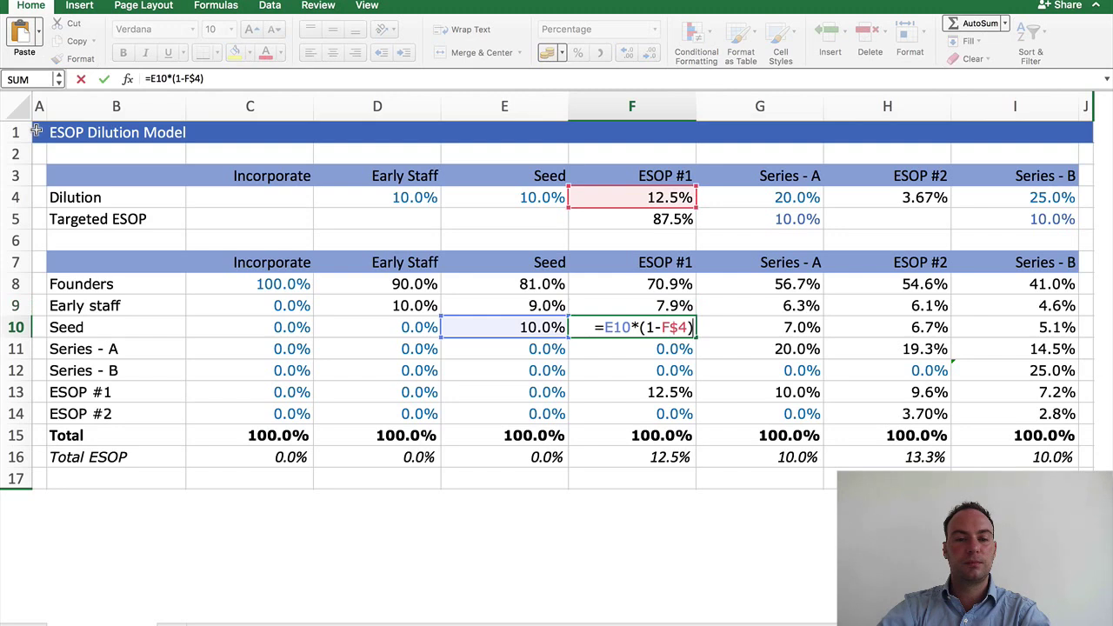
pyautogui.press('Escape')
# - Inspect the cell reference behind the ESOP #1 stake in F13, leaving the formula without editing
pyautogui.press('Down')
pyautogui.press('Down')
pyautogui.press('Down')
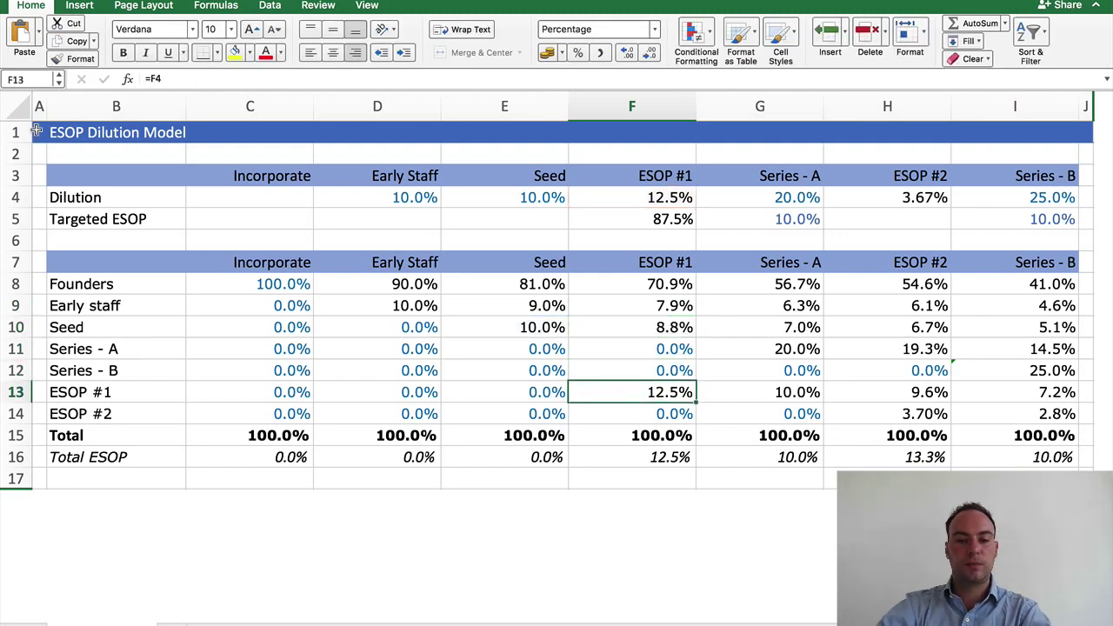
pyautogui.press('F2')
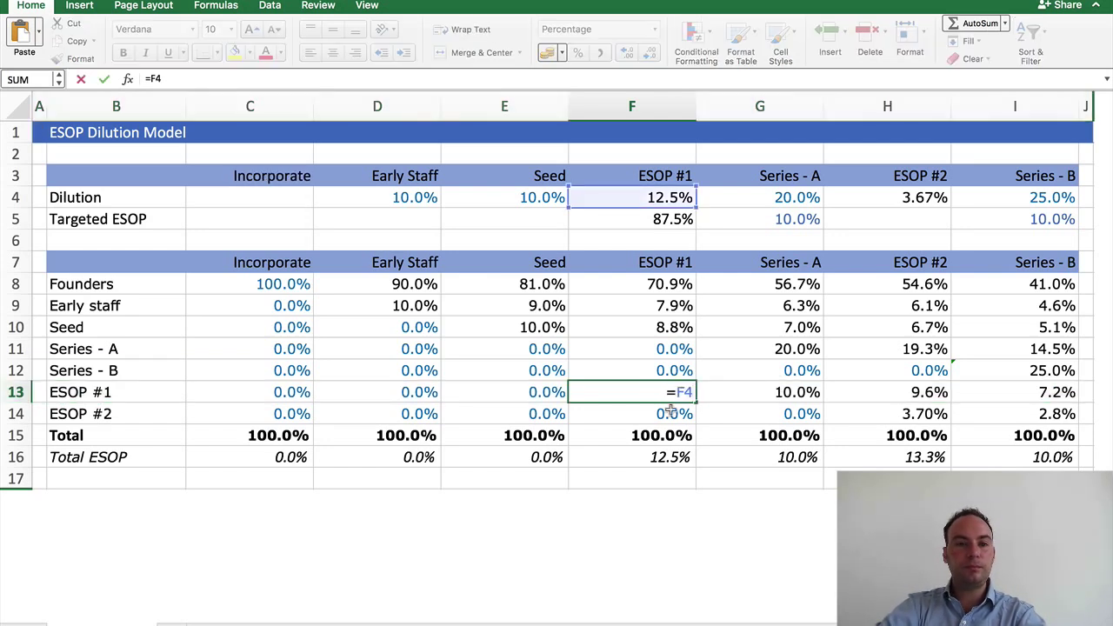
pyautogui.press('Escape')
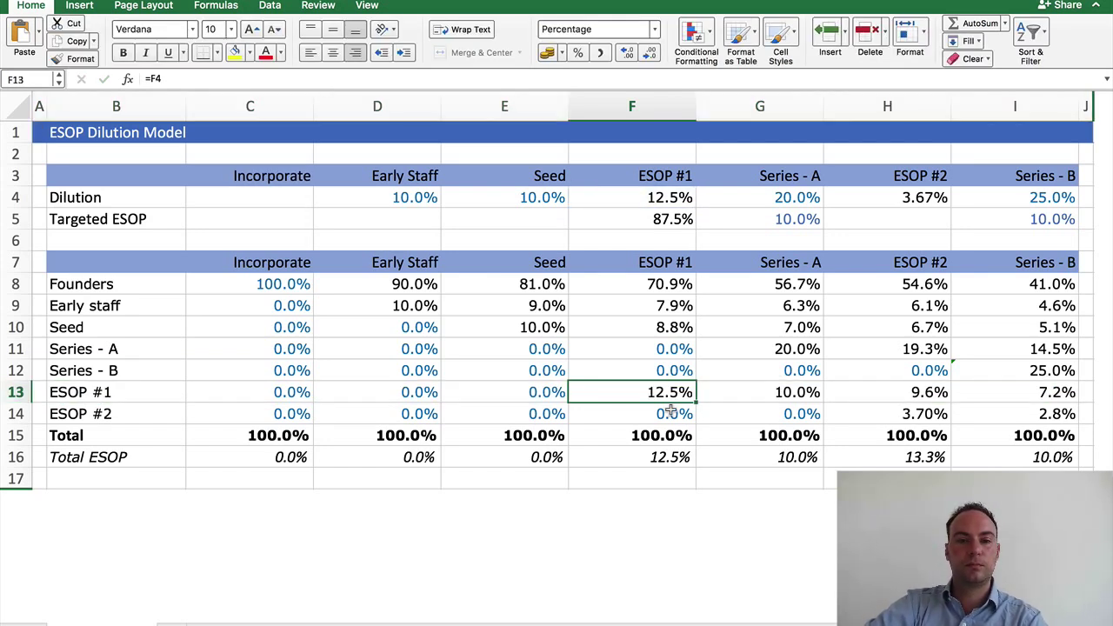
# - Check the ESOP #1 column's Total formula in F15 and the Total ESOP formula's references in F16
pyautogui.press('Down')
pyautogui.press('Down')
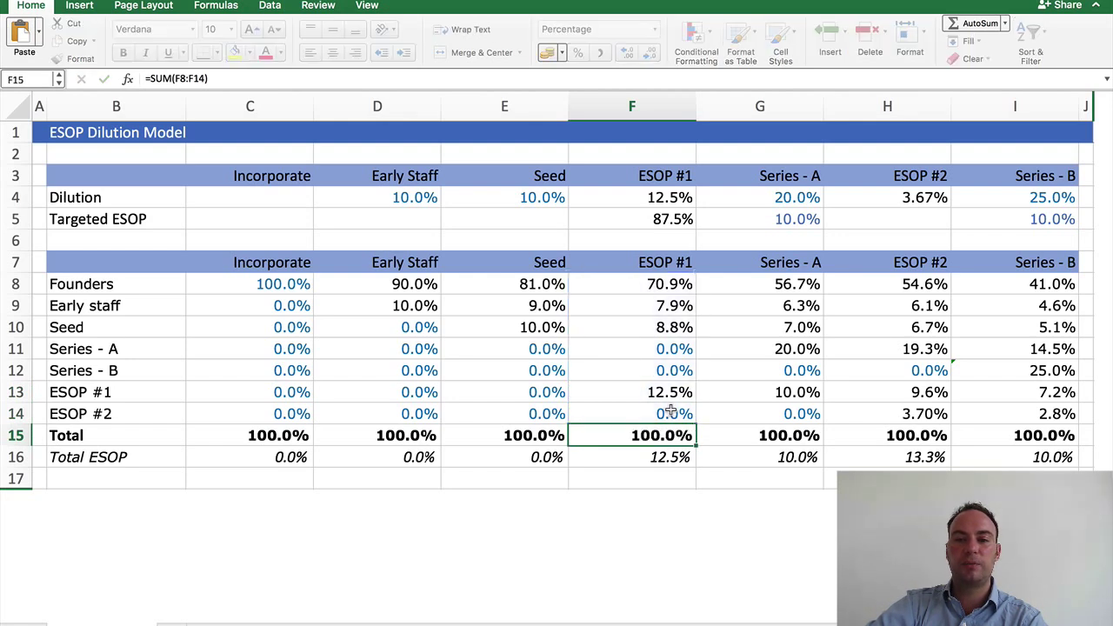
pyautogui.press('Down')
pyautogui.press('F2')
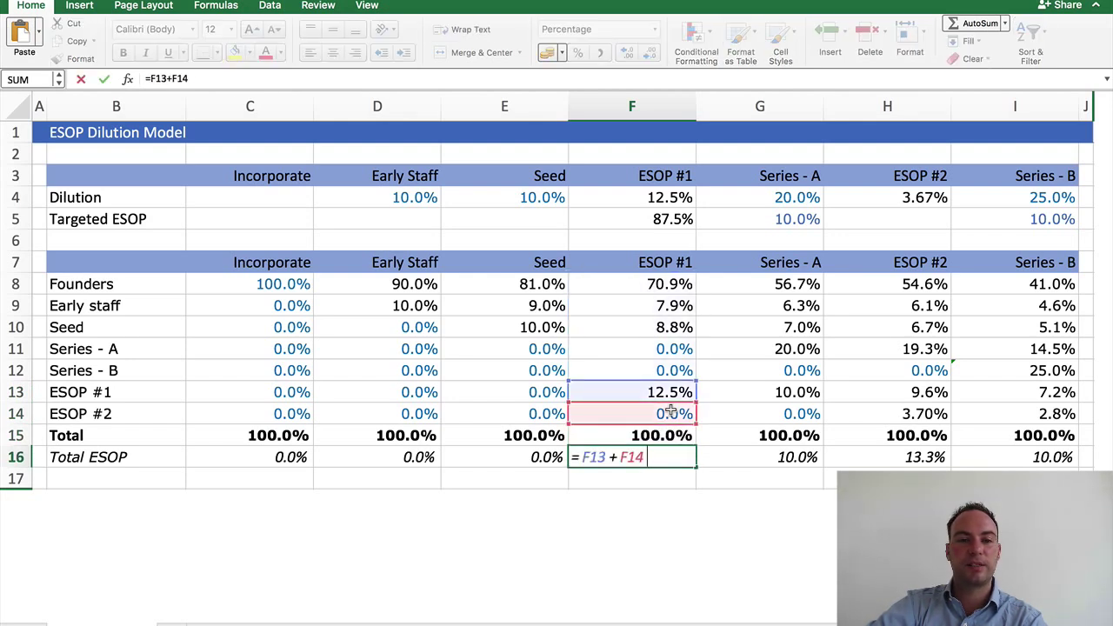
pyautogui.press('Escape')
# - Review the founders' ESOP #1 formula in F8 against their Seed stake in E8, leaving both without editing
pyautogui.press('Up')
pyautogui.press('Up')
pyautogui.press('Up')
pyautogui.press('Up')
pyautogui.press('Up')
pyautogui.press('Up')
pyautogui.press('Up')
pyautogui.press('Up')
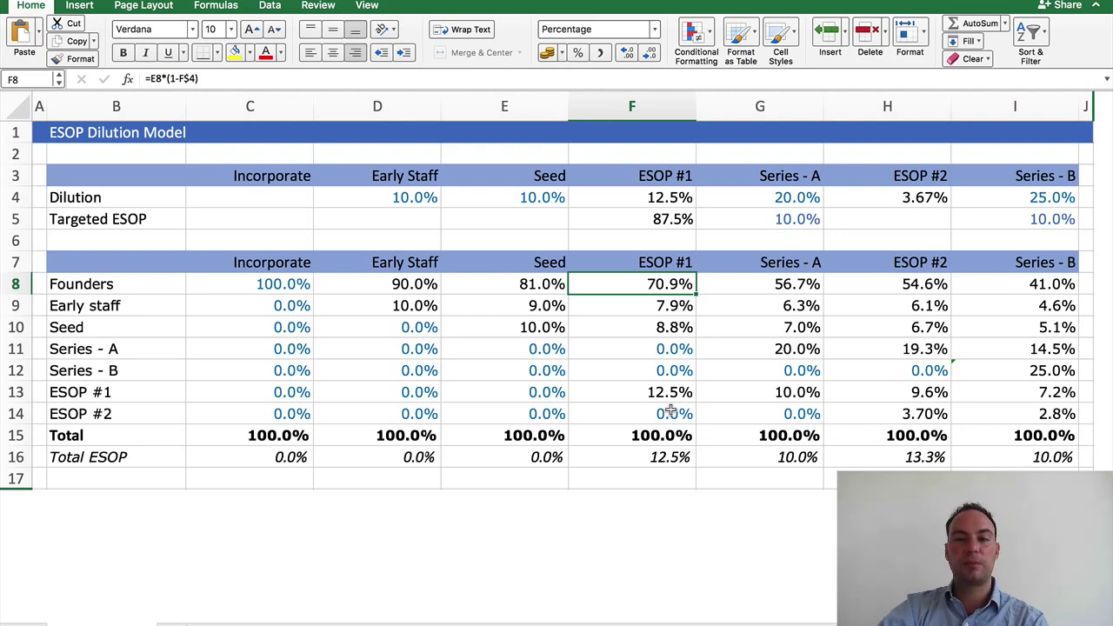
pyautogui.press('F2')
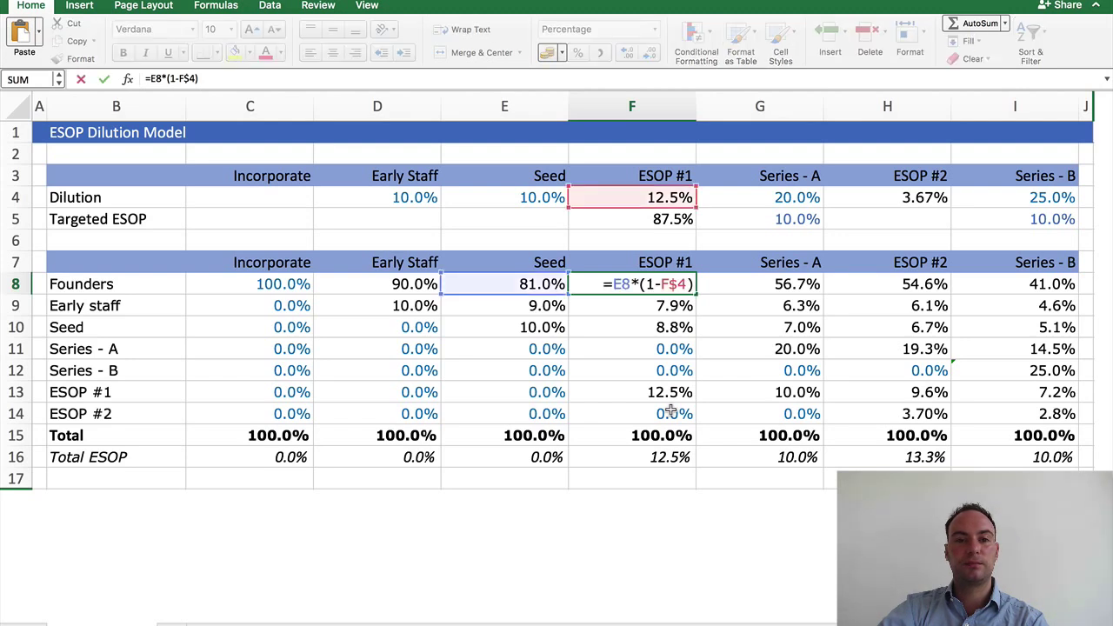
pyautogui.press('Escape')
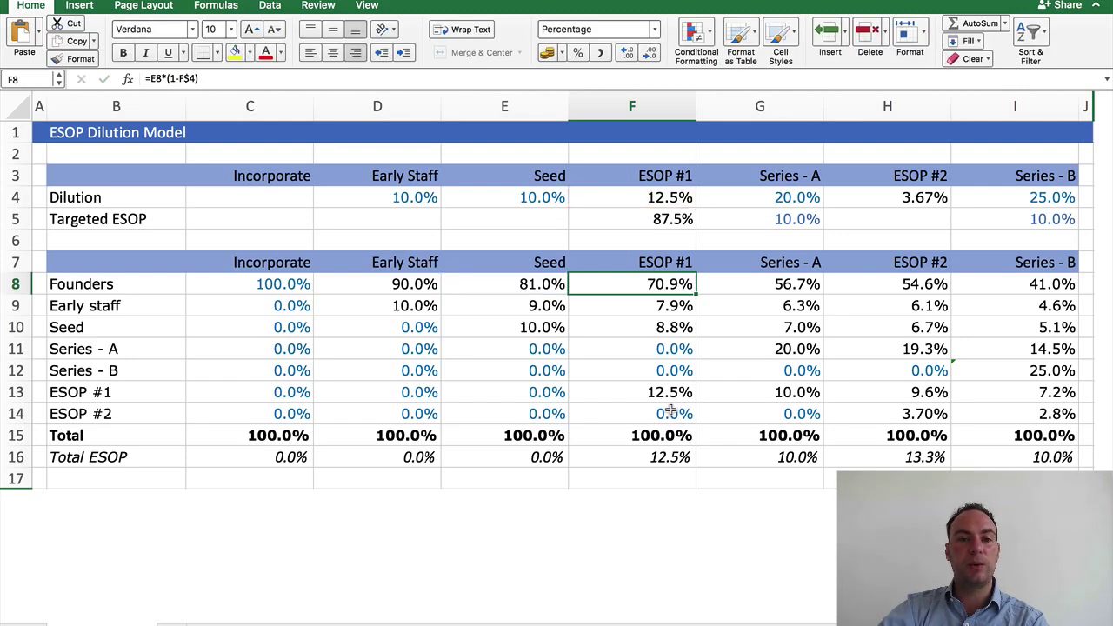
pyautogui.press('Left')
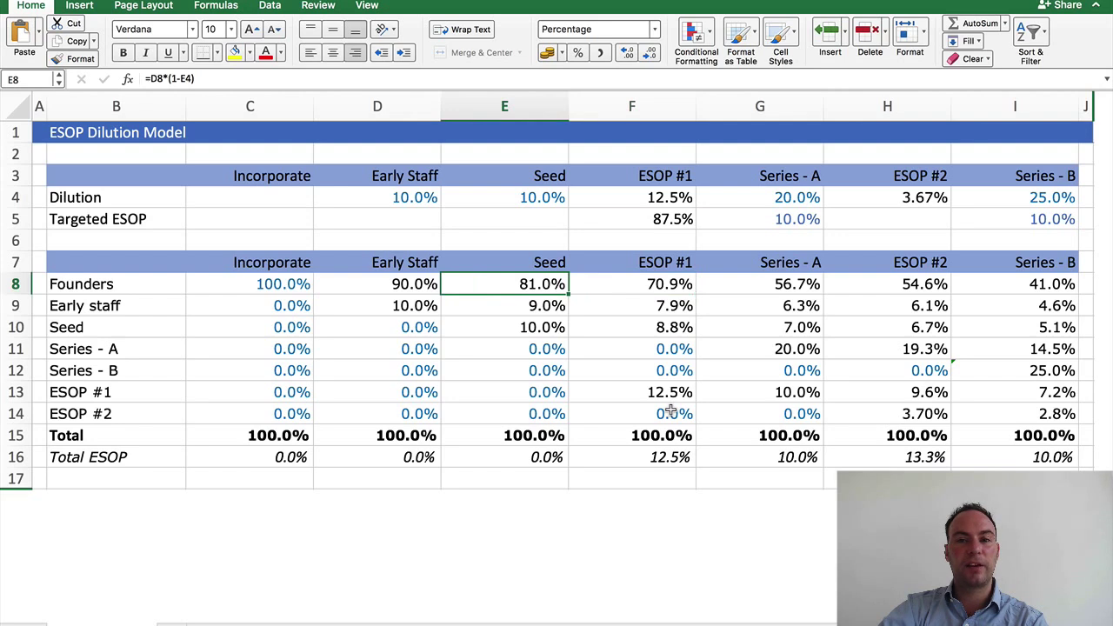
# - Inspect the formula in the Targeted ESOP row for ESOP #1 in F5 without editing
pyautogui.press('Right')
pyautogui.press('Up')
pyautogui.press('Up')
pyautogui.press('Up')
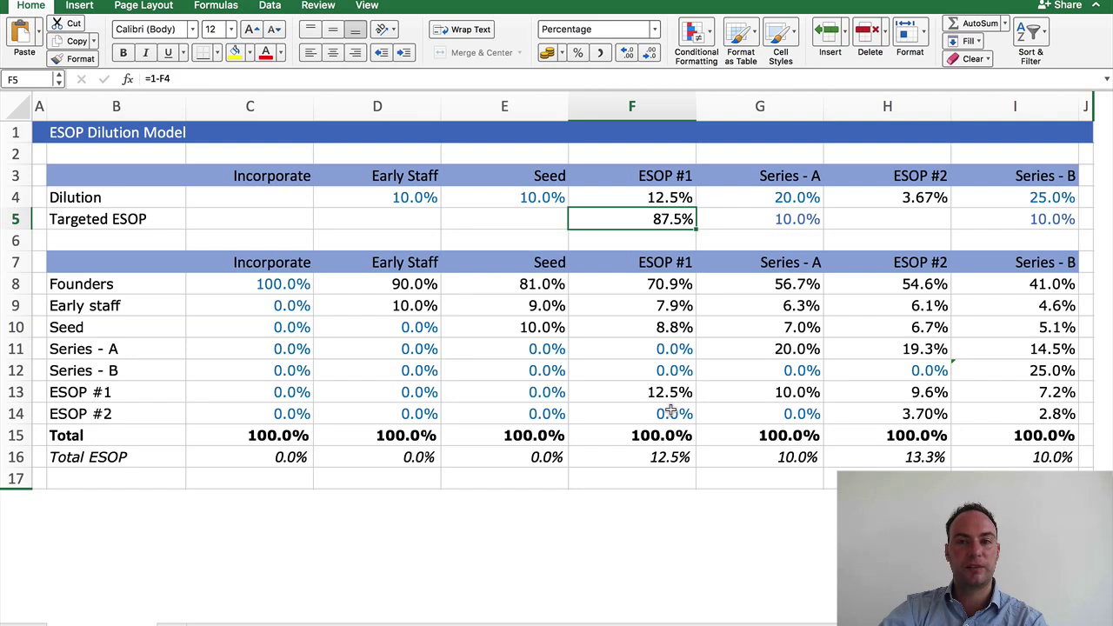
pyautogui.press('F2')
pyautogui.press('Escape')
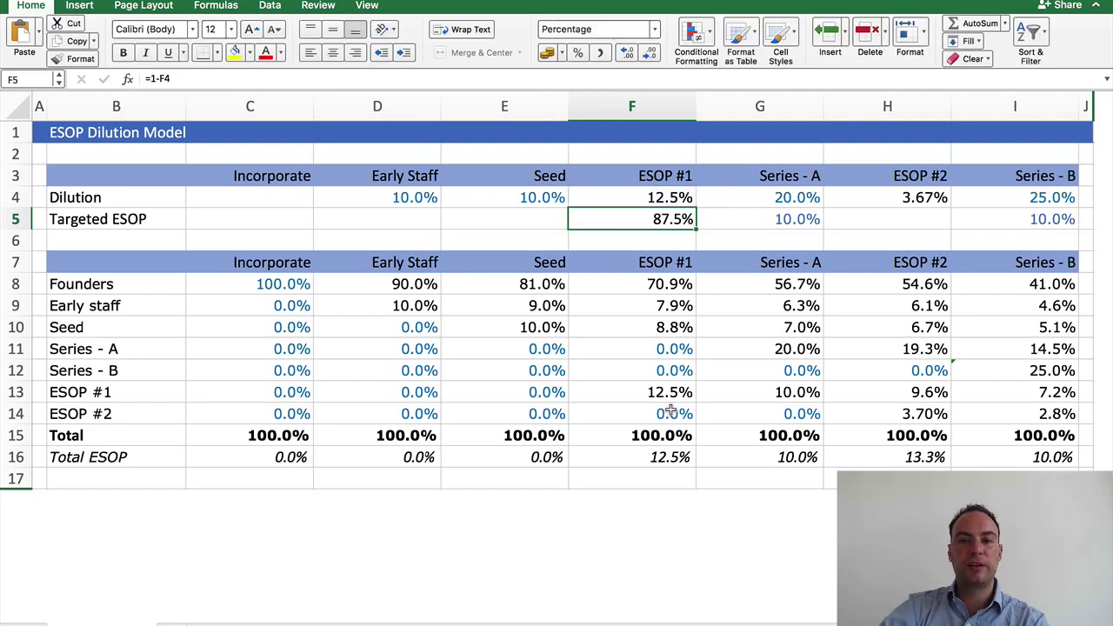
# - Review how ESOP #1 dilutes early staff in F9 and Seed investors in F10, leaving both formulas without editing
pyautogui.press('Down')
pyautogui.press('Down')
pyautogui.press('Down')
pyautogui.press('Down')
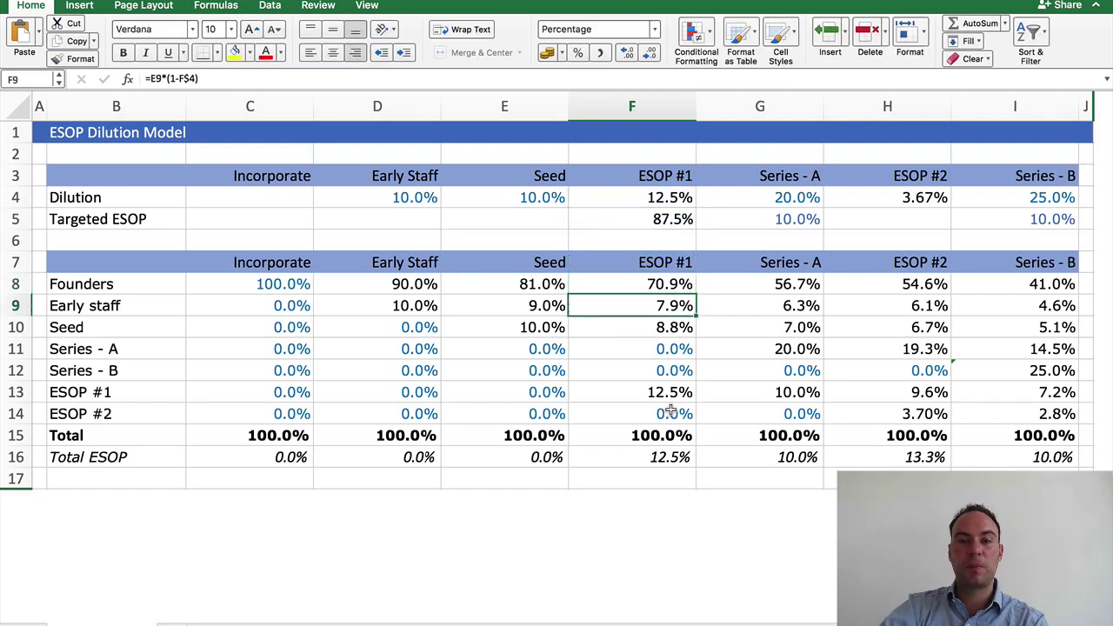
pyautogui.press('Down')
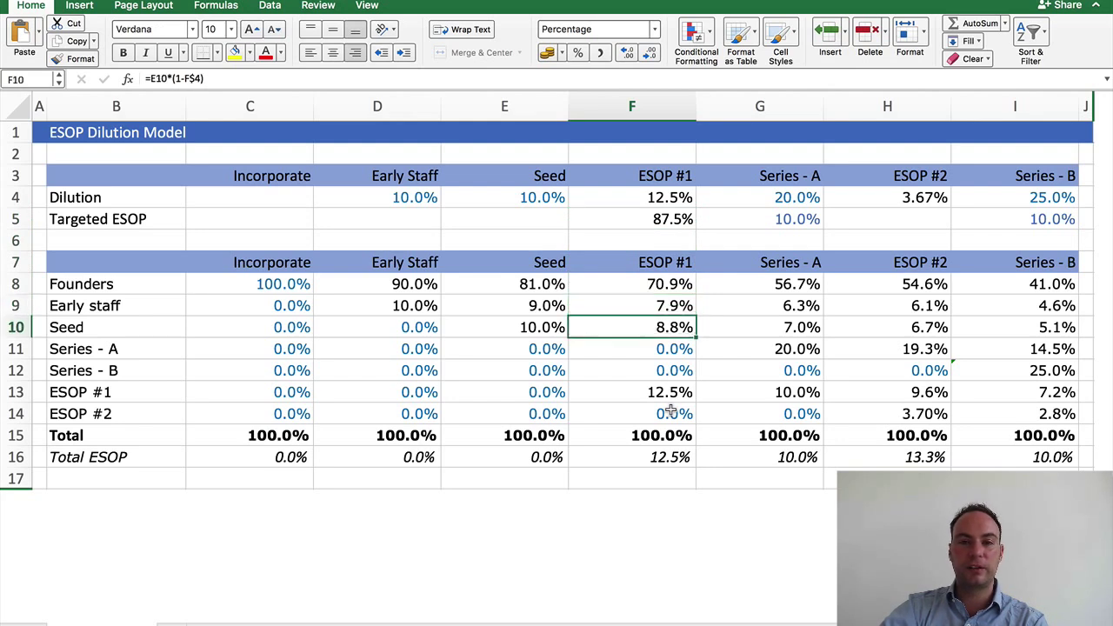
pyautogui.press('F2')
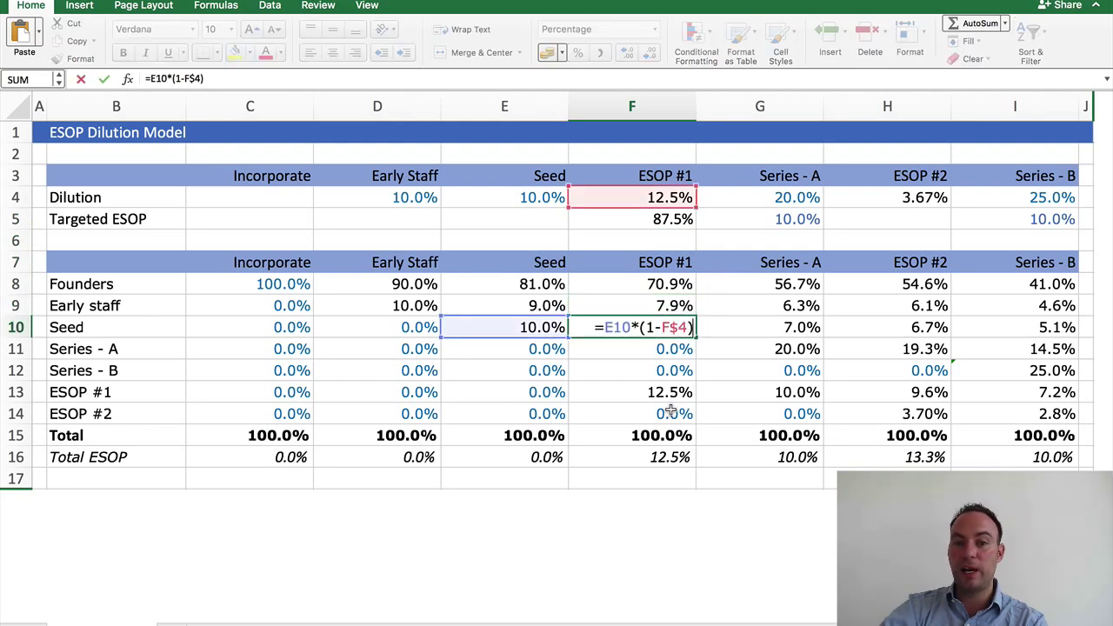
pyautogui.press('Escape')
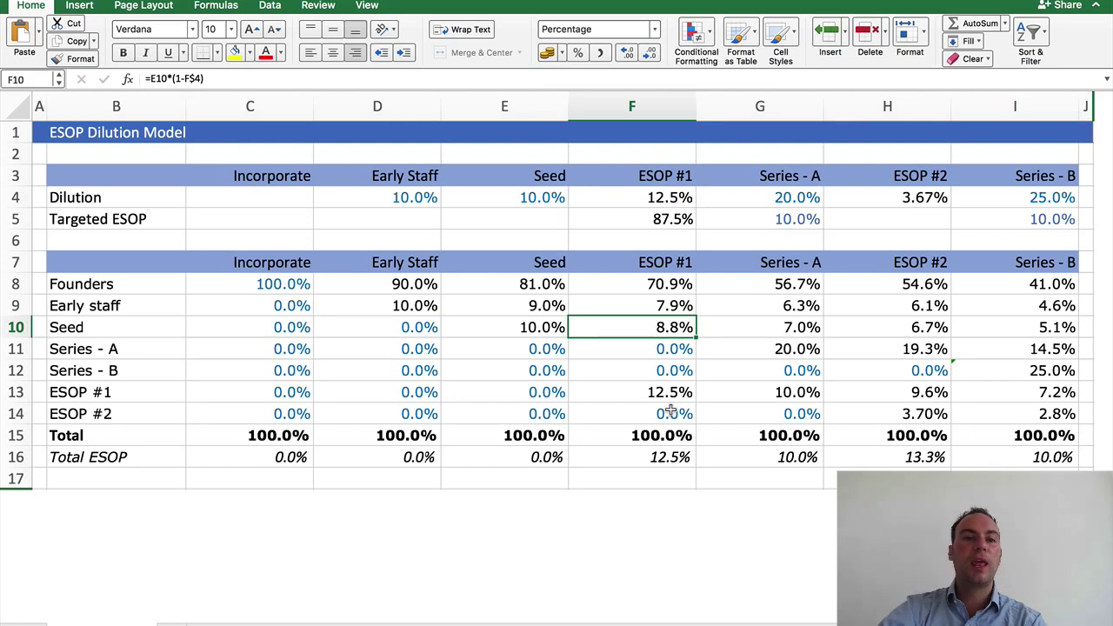
# - Go through the Series - A ownership column and inspect the founders' dilution formula in G8 without changing it
pyautogui.click(733, 262)
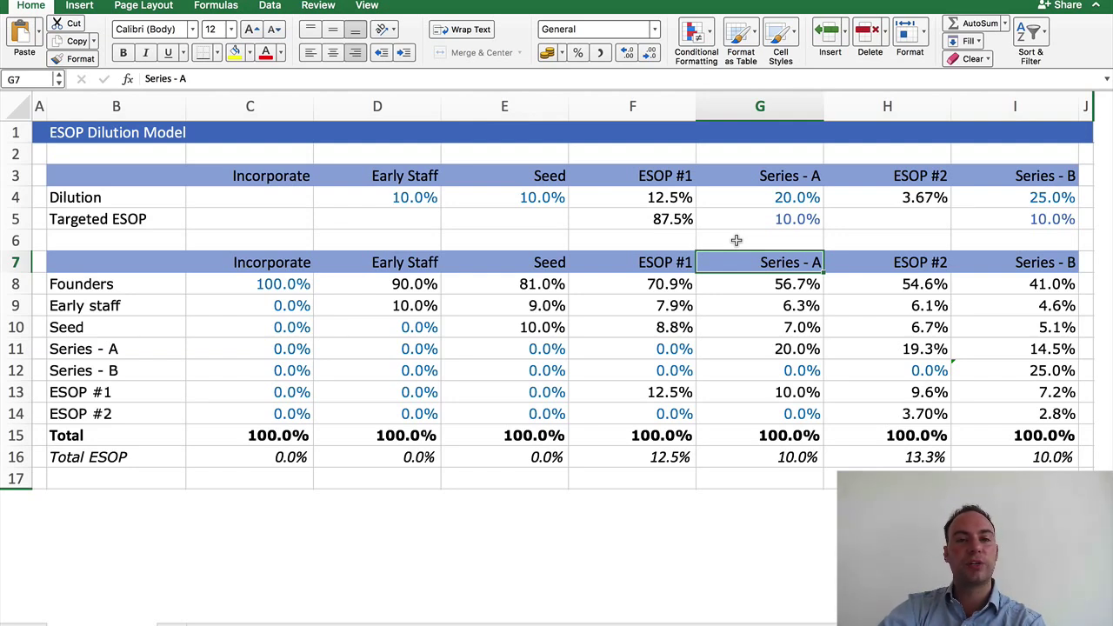
pyautogui.press('Down')
pyautogui.press('Down')
pyautogui.press('Down')
pyautogui.press('Down')
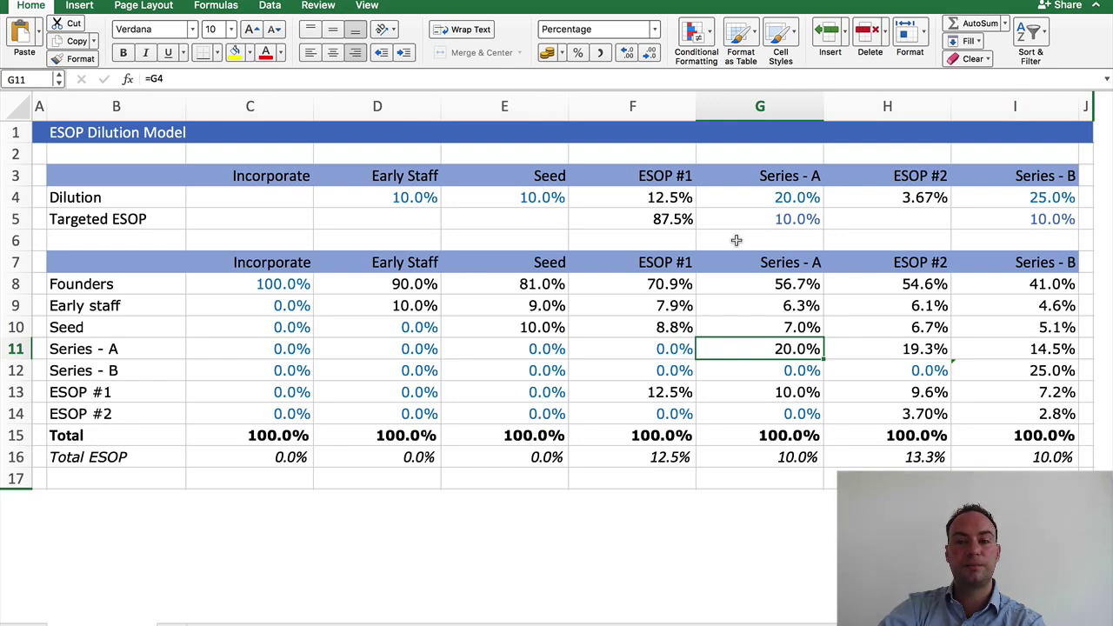
pyautogui.press('Up')
pyautogui.press('Up')
pyautogui.press('Up')
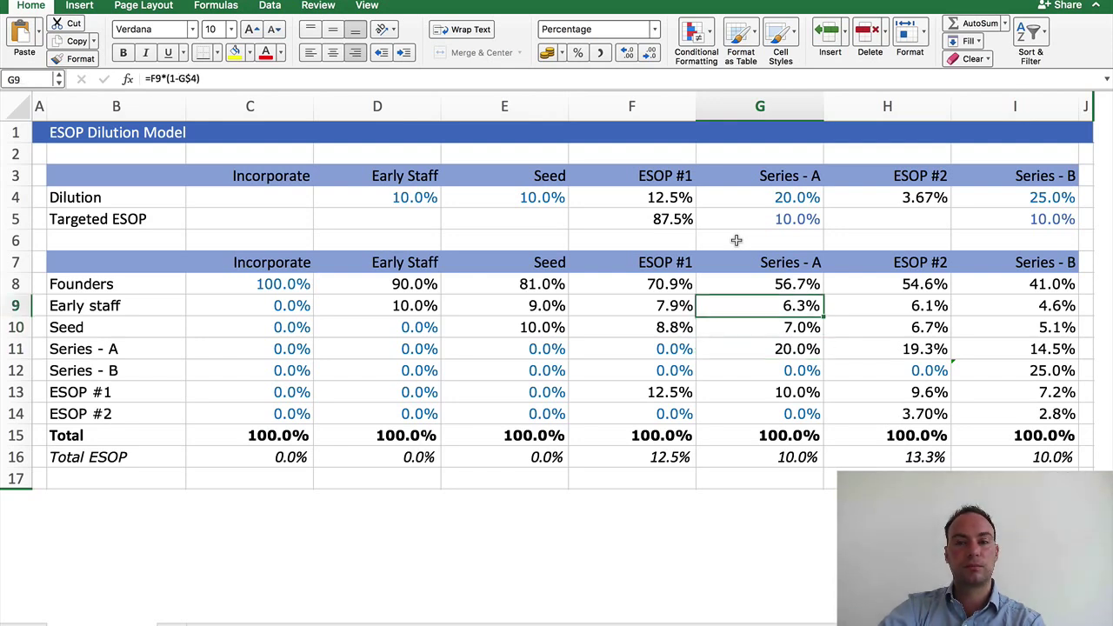
pyautogui.press('F2')
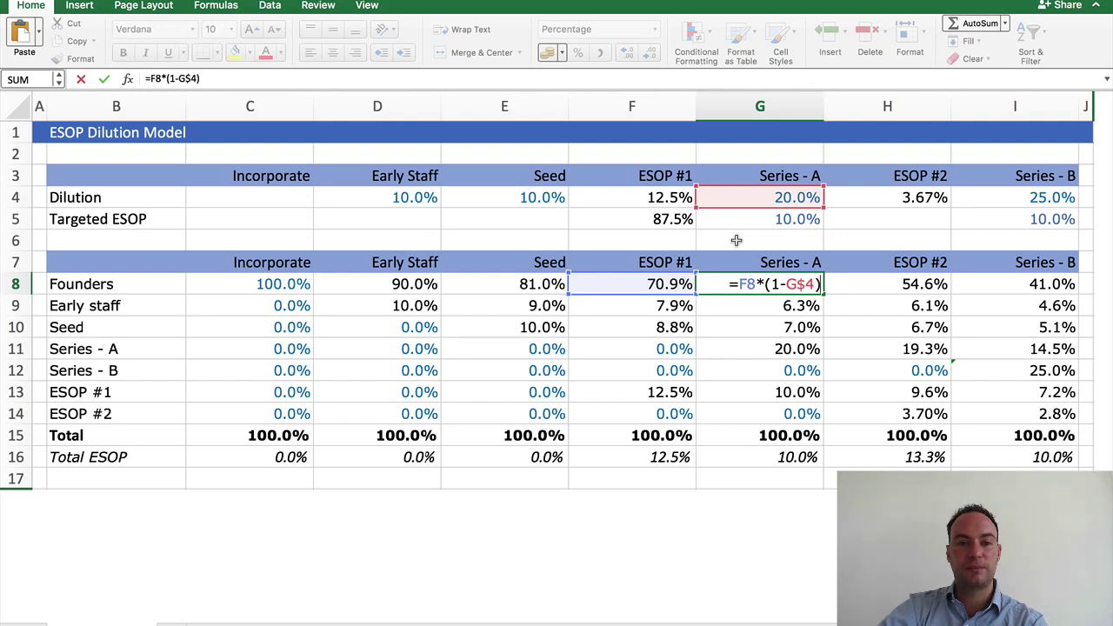
pyautogui.press('Return')
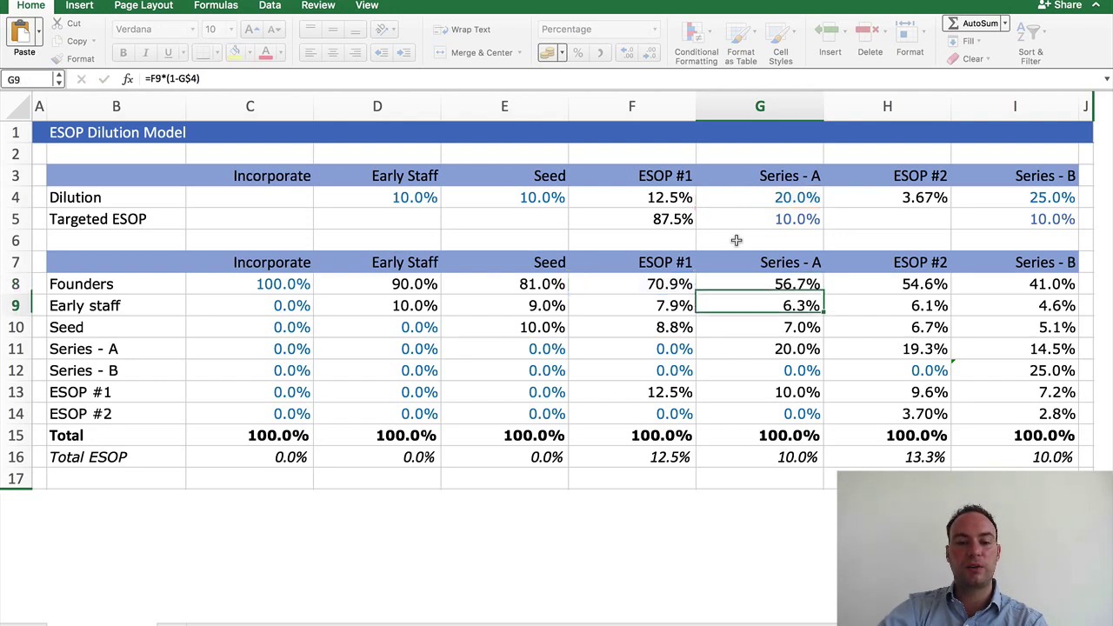
# - Check the Series - A dilution formulas for early staff in G9 and Seed in G10, keeping both as they are
pyautogui.press('F2')
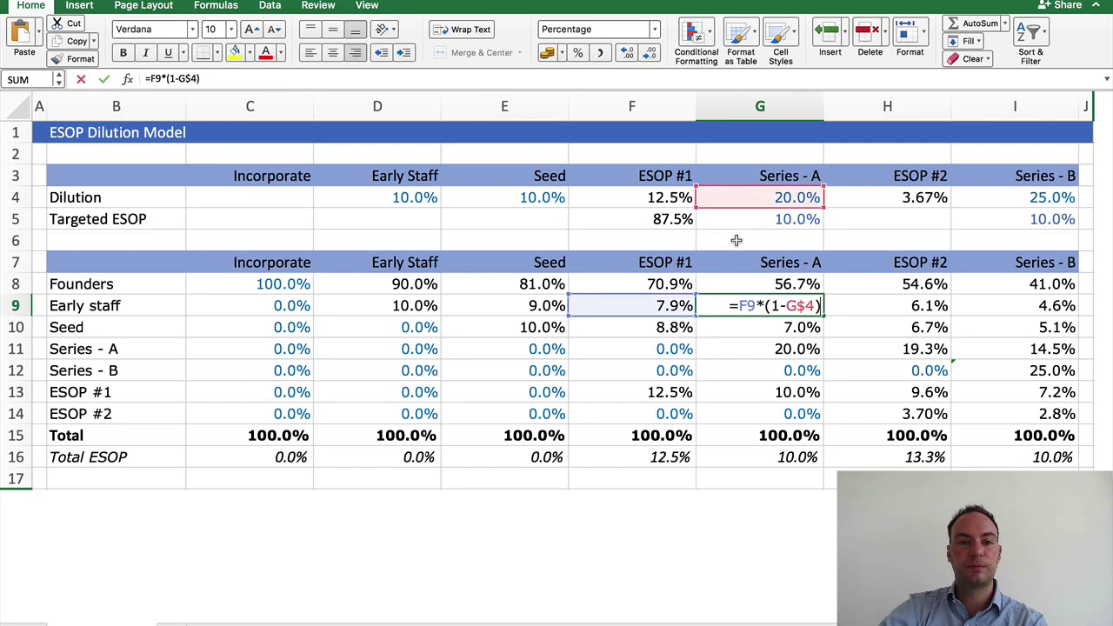
pyautogui.press('Return')
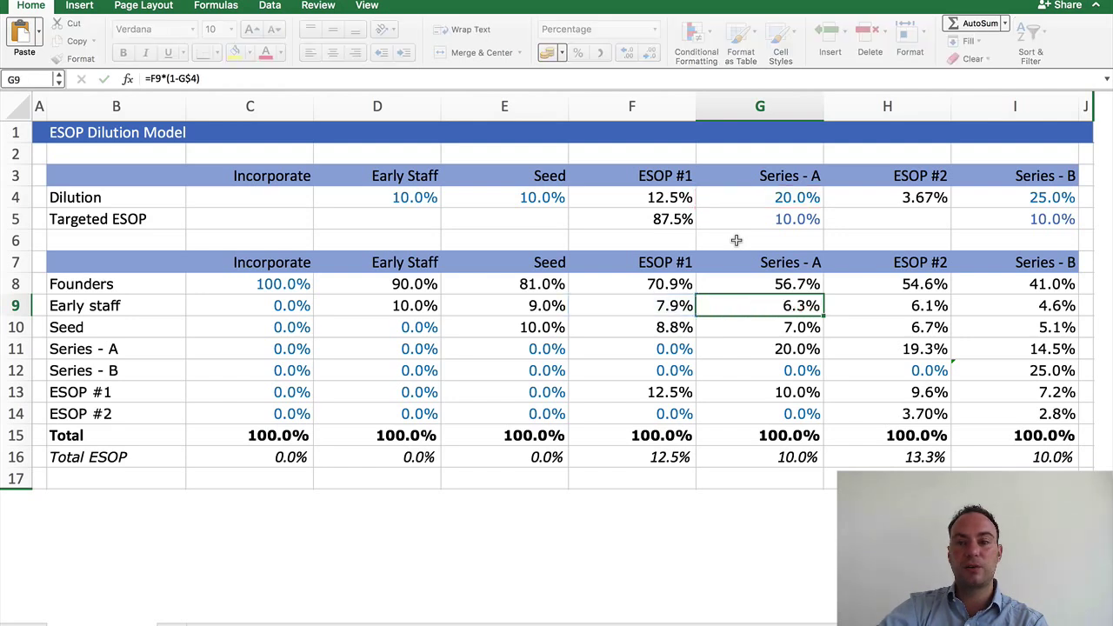
pyautogui.press('F2')
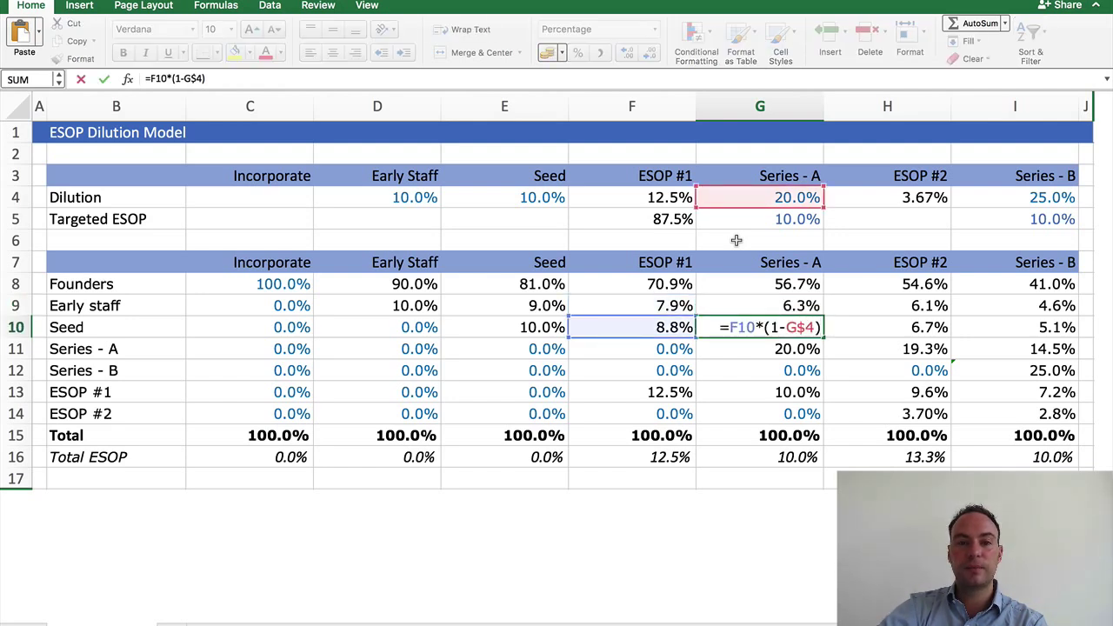
pyautogui.press('Return')
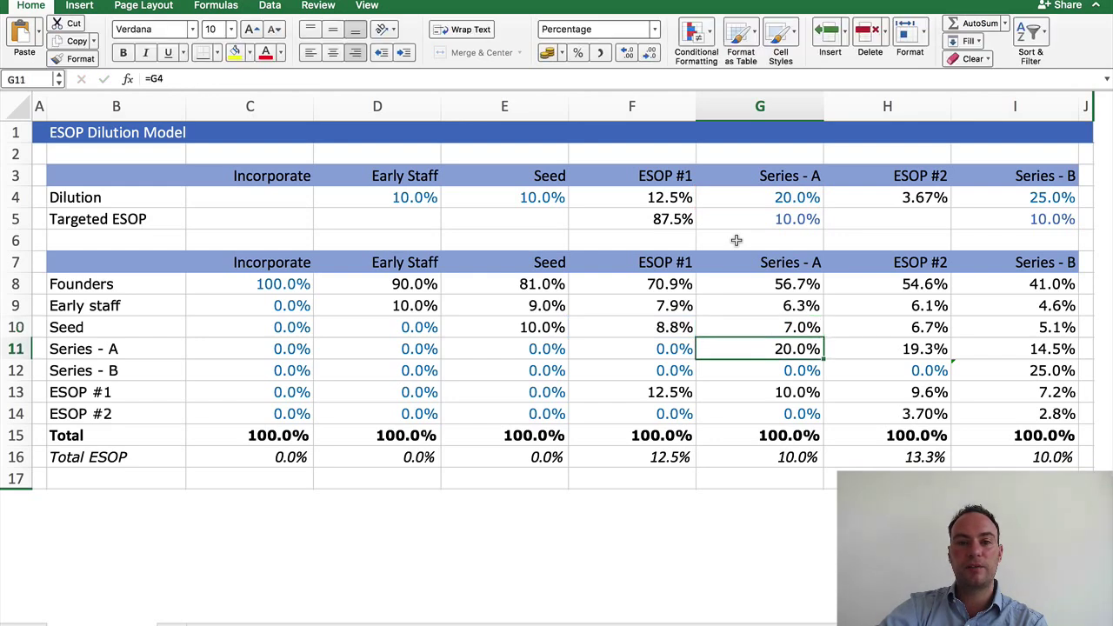
# - Inspect the cell reference behind the Series - A investors' stake in G11 and the ESOP #1 dilution formula in G13
pyautogui.press('F2')
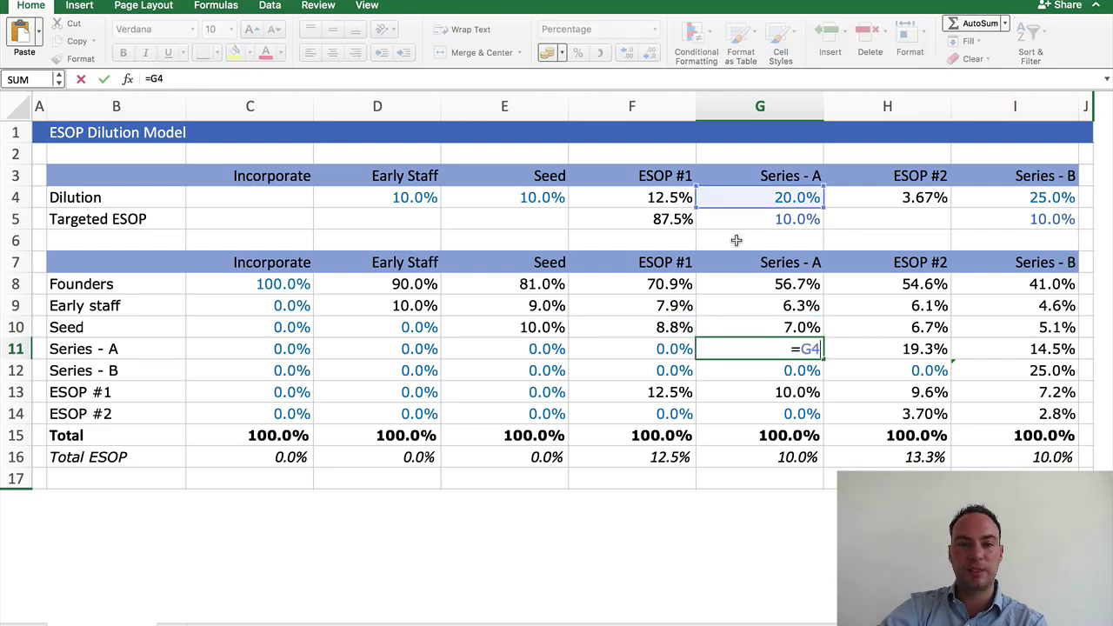
pyautogui.press('Escape')
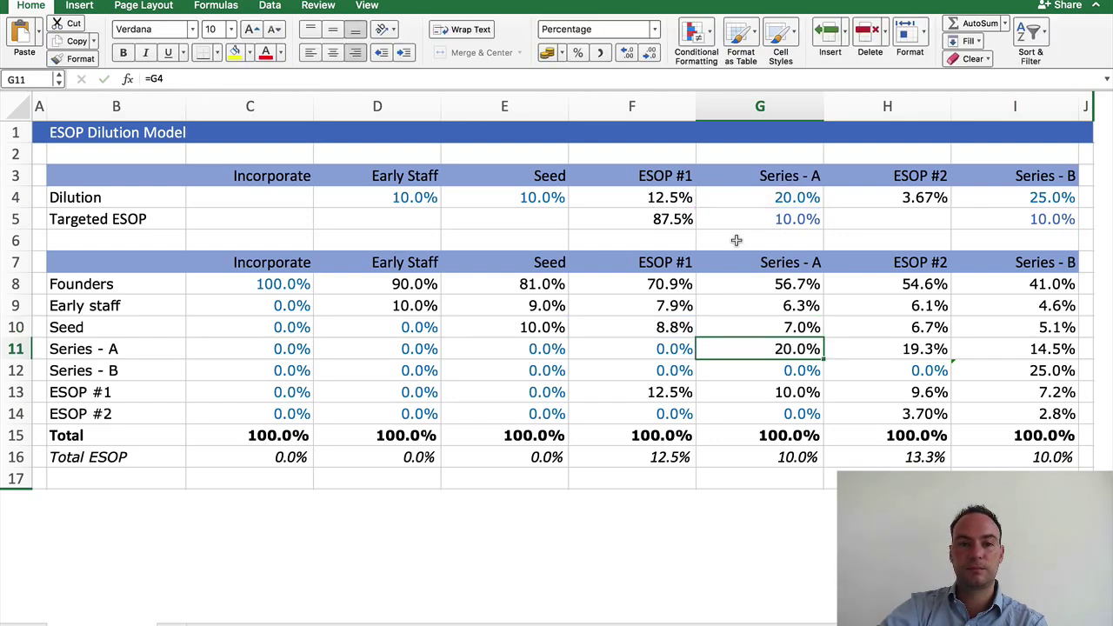
pyautogui.press('Down')
pyautogui.press('Down')
pyautogui.press('Down')
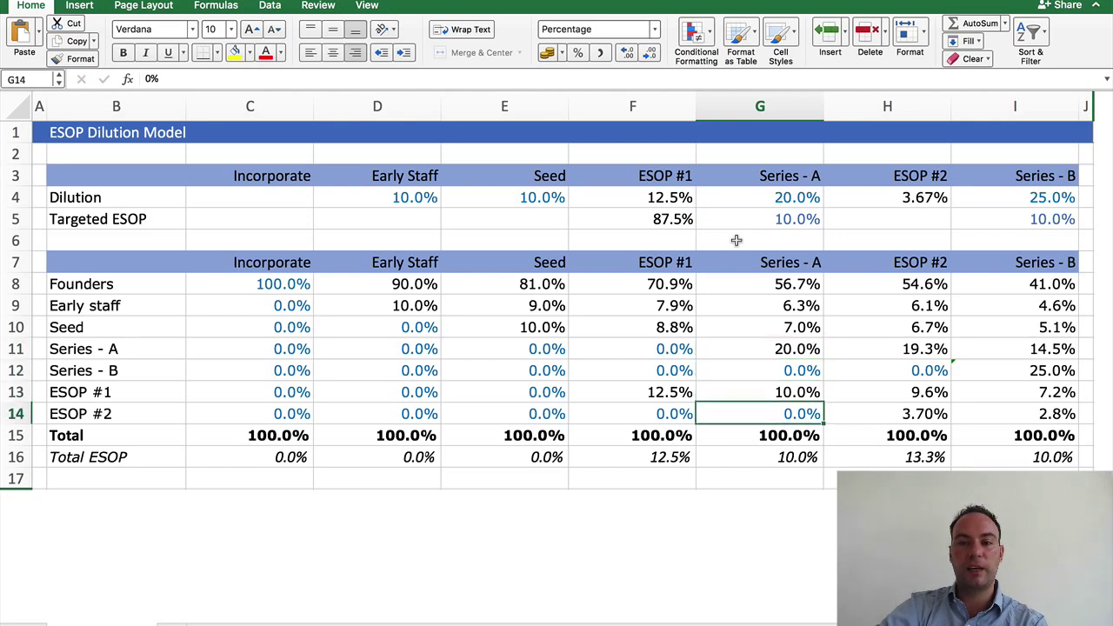
pyautogui.press('Up')
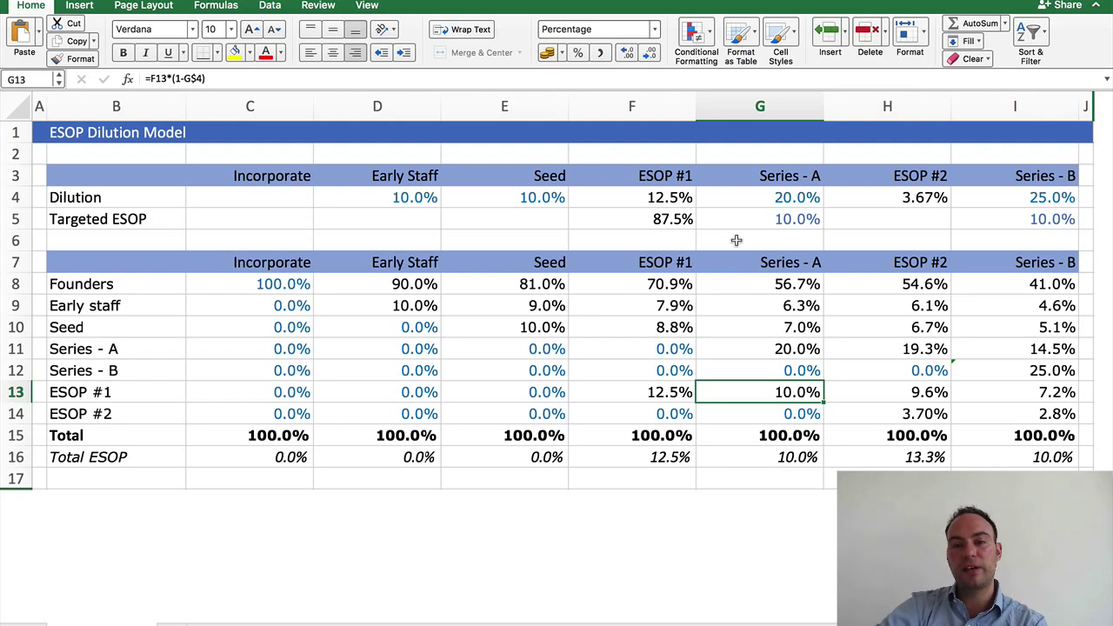
# - Check the Series - A column's Total formula in G15 and the Total ESOP references in G16 without editing
pyautogui.press('Down')
pyautogui.press('Down')
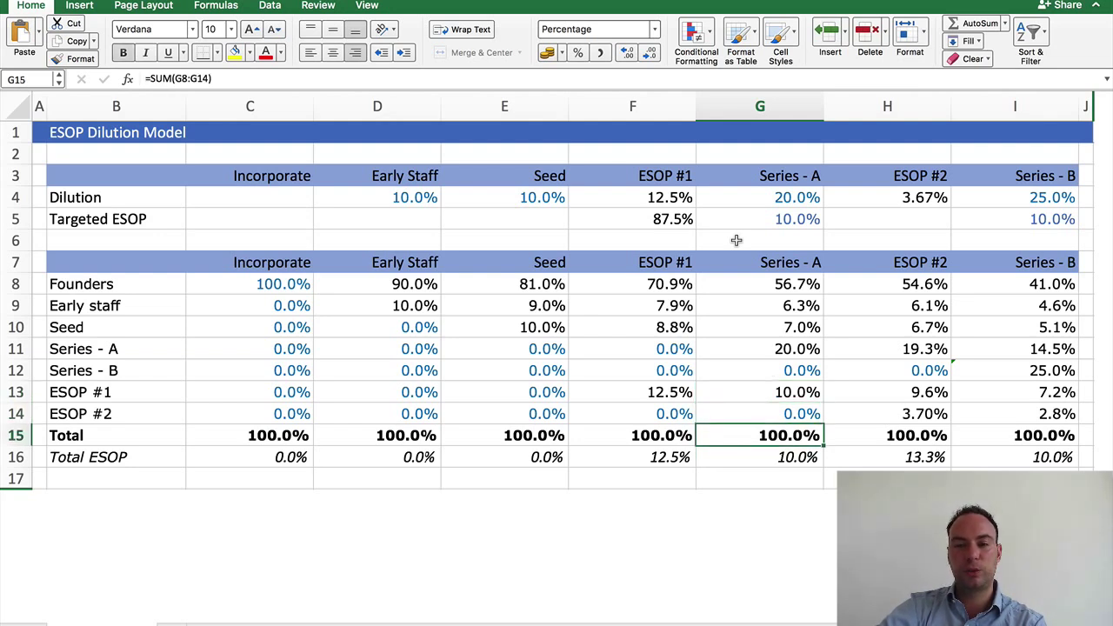
pyautogui.press('Down')
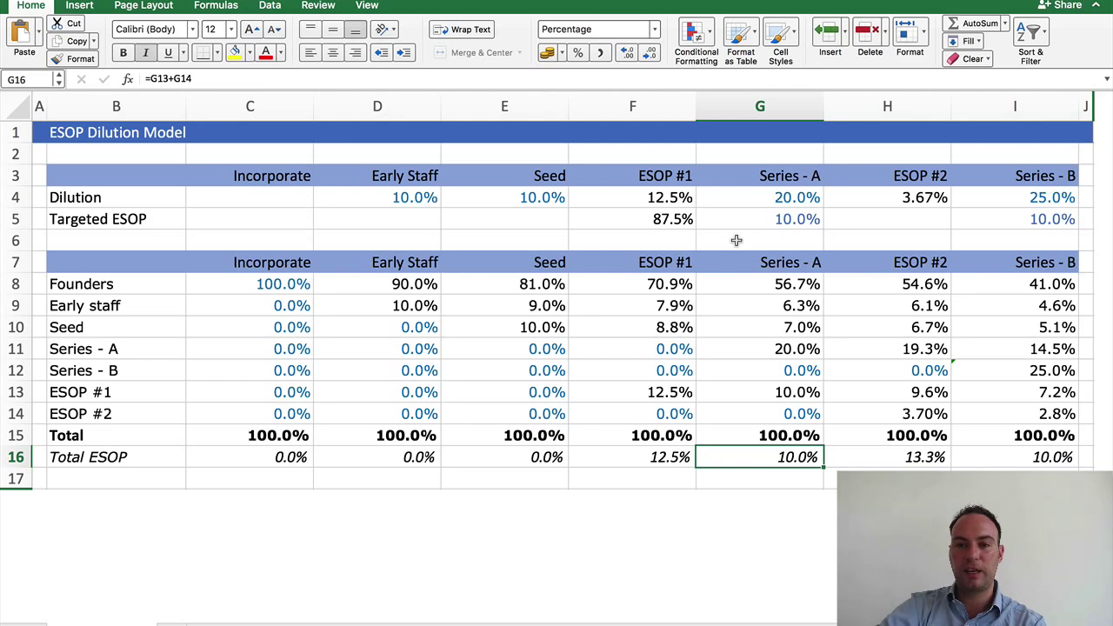
pyautogui.press('F2')
pyautogui.press('Escape')
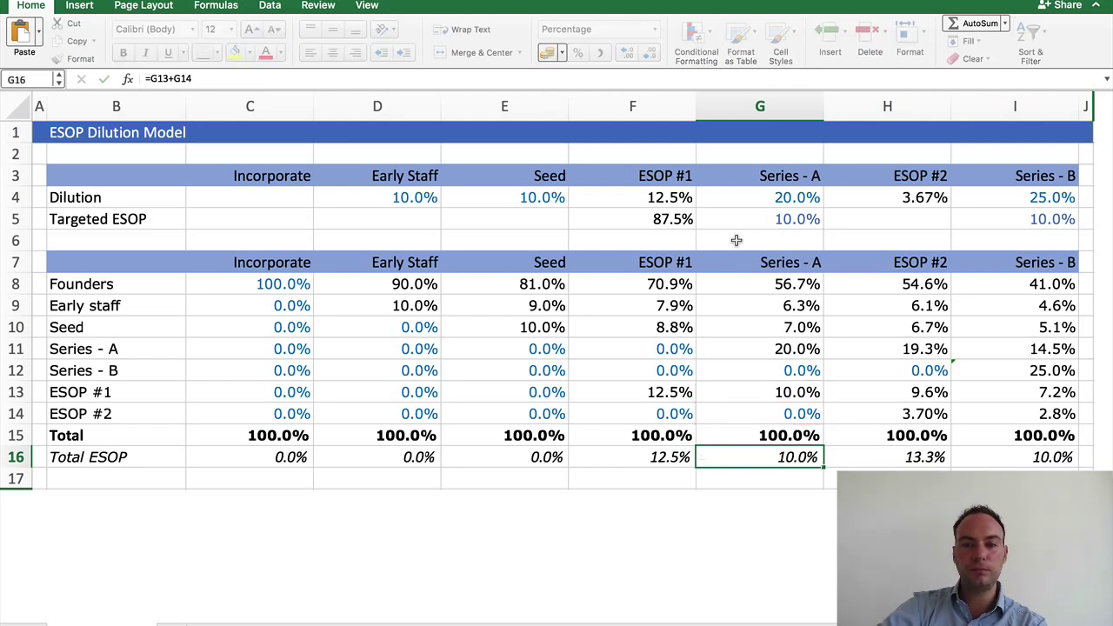
# - View the formula behind the ESOP #2 stake in H14
pyautogui.press('Right')
pyautogui.press('Up')
pyautogui.press('Up')
pyautogui.press('Up')
pyautogui.press('Up')
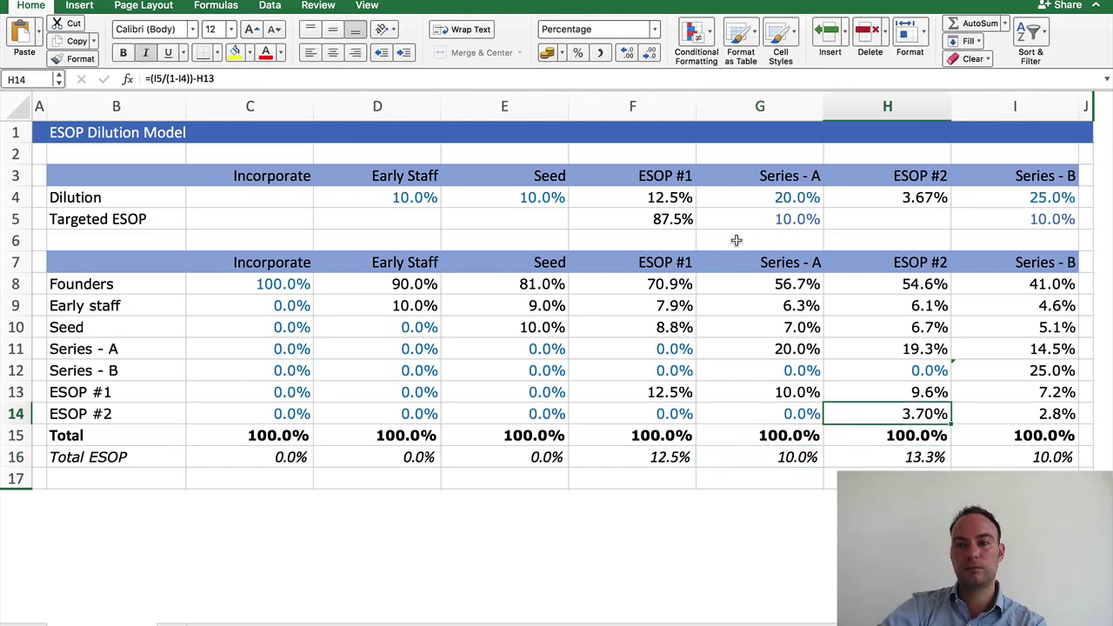
# - Review the Series - B assumptions for Dilution in I4 and Targeted ESOP in I5
pyautogui.press('Up')
pyautogui.press('Up')
pyautogui.press('Up')
pyautogui.press('Up')
pyautogui.press('Up')
pyautogui.press('Up')
pyautogui.press('Right')
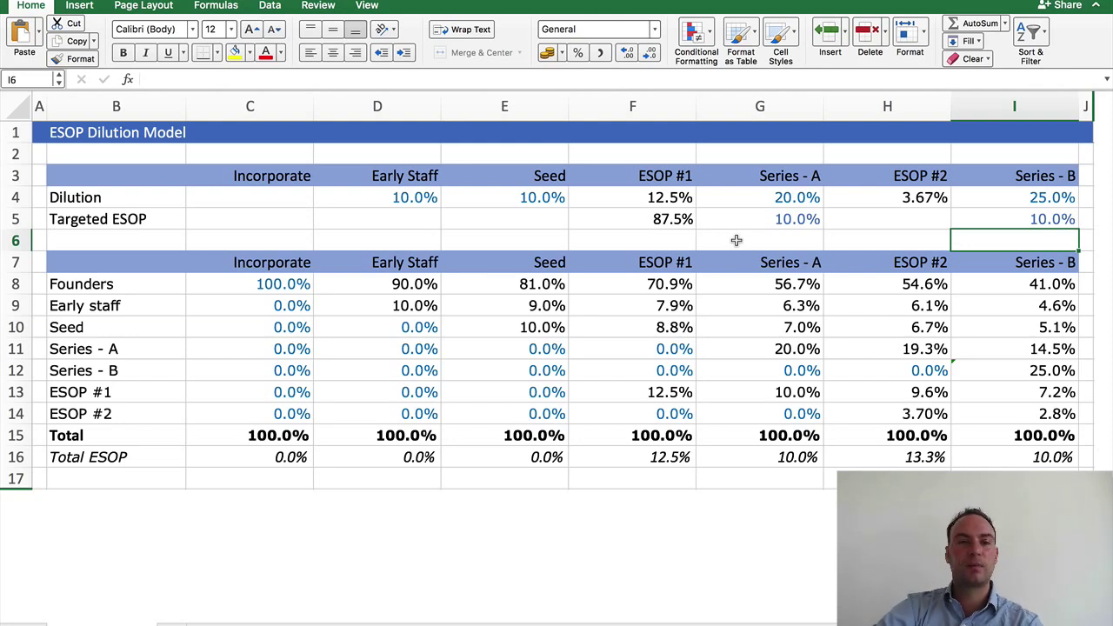
pyautogui.press('Up')
pyautogui.press('Up')
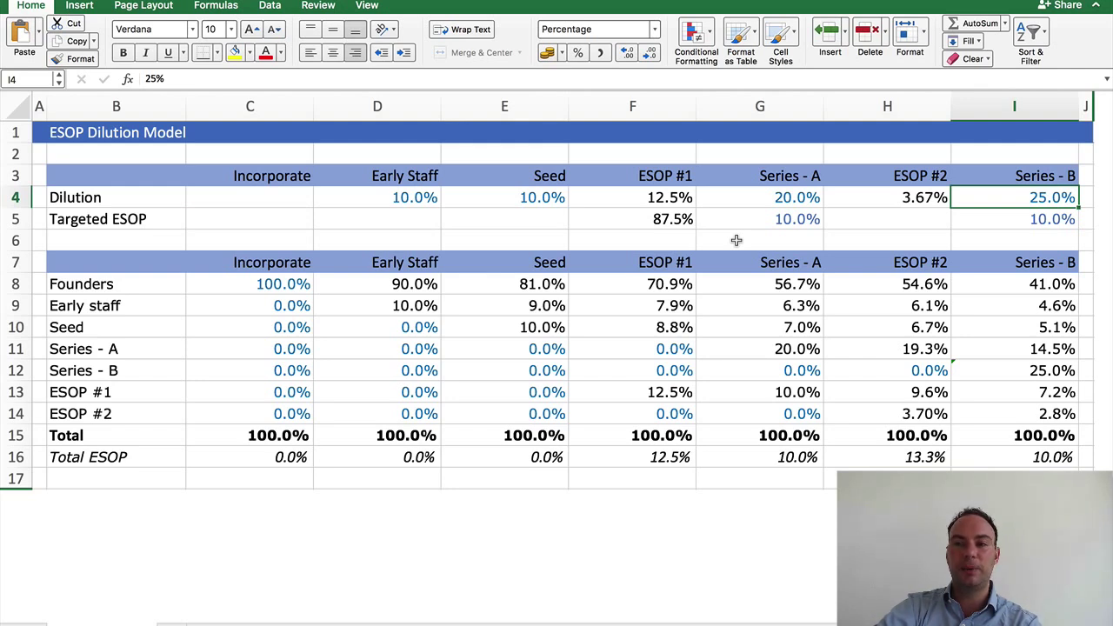
pyautogui.press('Down')
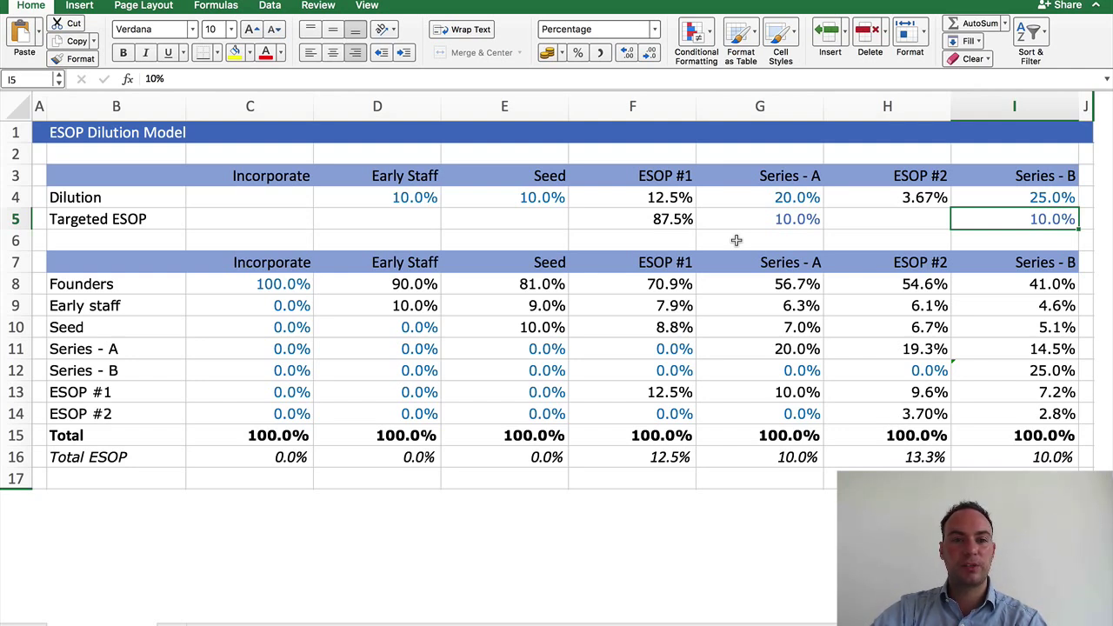
# - Go through the Series - B ownership column to the Total ESOP formula in I16 and compare it with the target
pyautogui.press('Down')
pyautogui.press('Down')
pyautogui.press('Down')
pyautogui.press('Down')
pyautogui.press('Down')
pyautogui.press('Down')
pyautogui.press('Down')
pyautogui.press('Down')
pyautogui.press('Down')
pyautogui.press('Down')
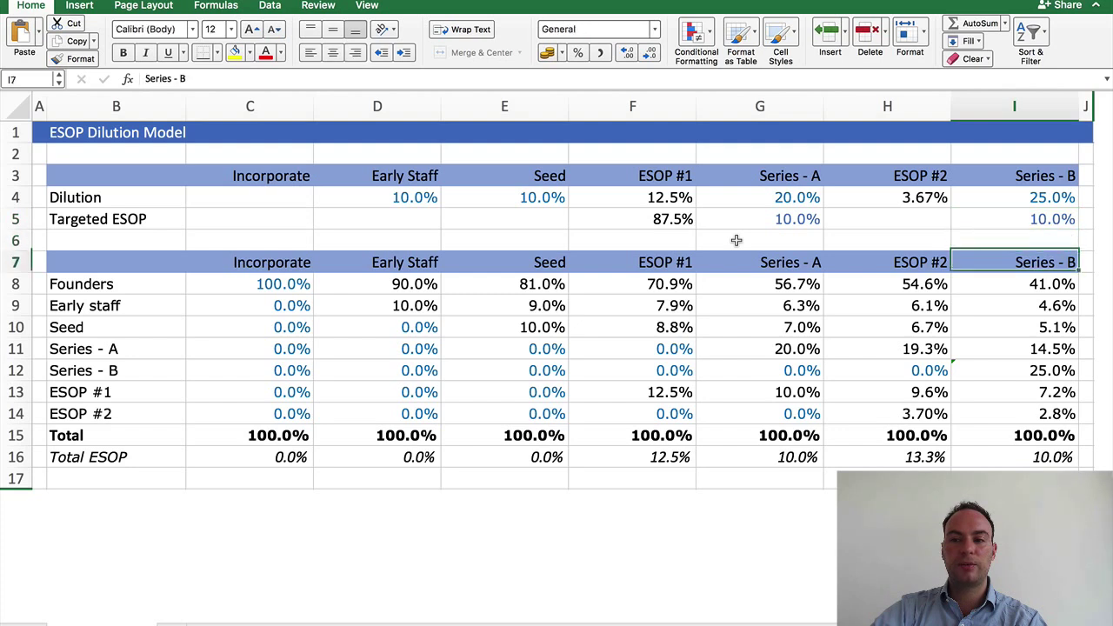
pyautogui.press('Down')
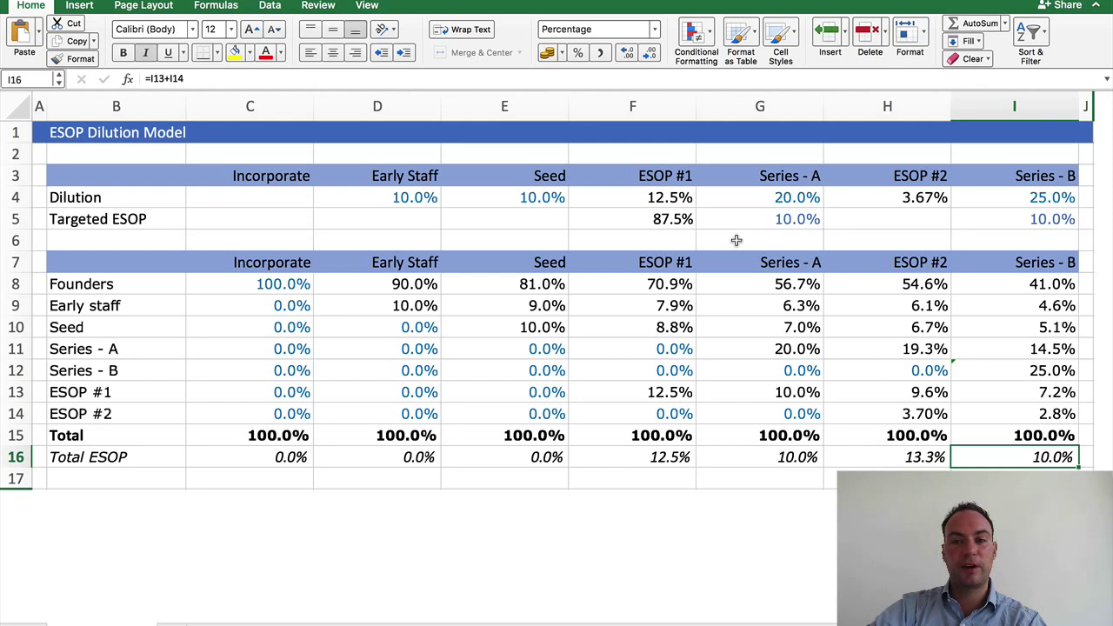
# - Compare the ESOP #1 stake at Series - A in G13 with its ESOP #2 dilution formula in H13, without editing
pyautogui.press('Left')
pyautogui.press('Up')
pyautogui.press('Up')
pyautogui.press('Up')
pyautogui.press('Left')
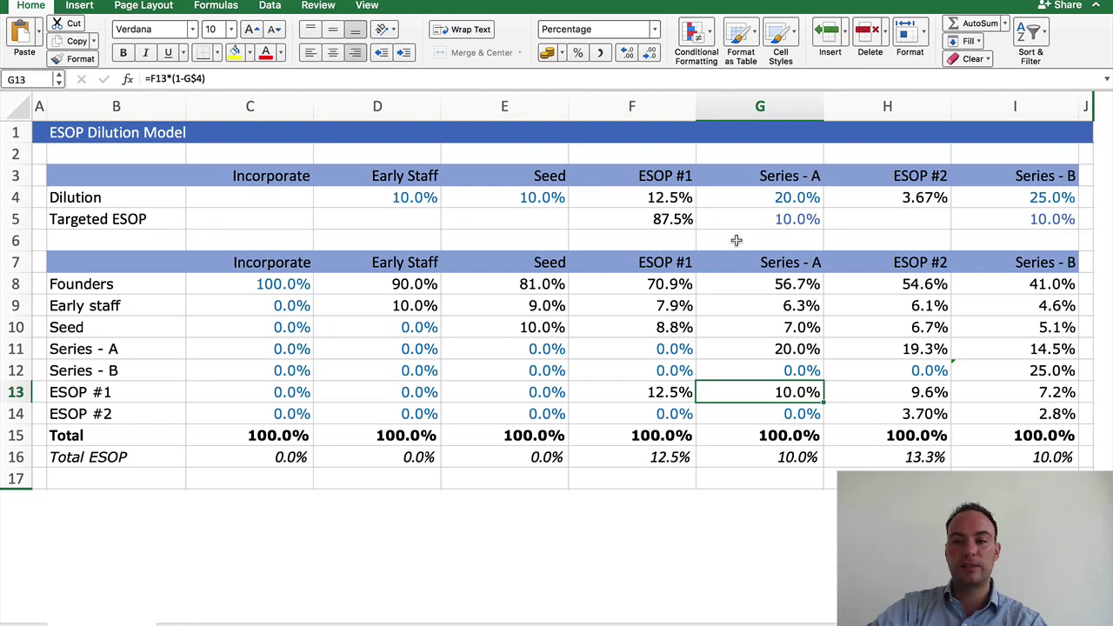
pyautogui.press('Right')
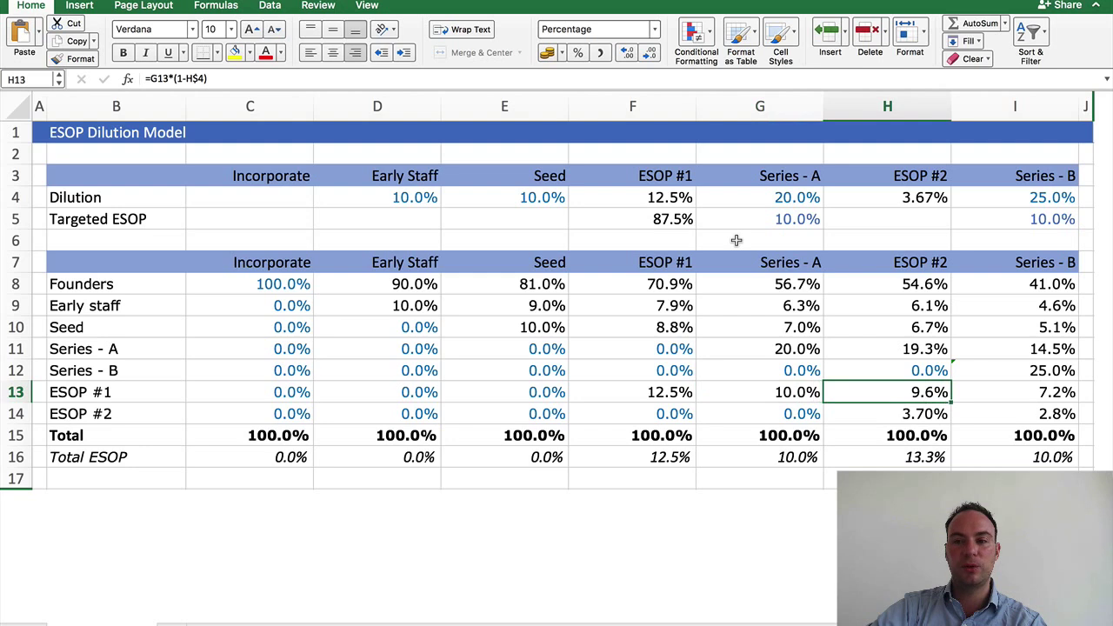
pyautogui.press('F2')
pyautogui.press('Escape')
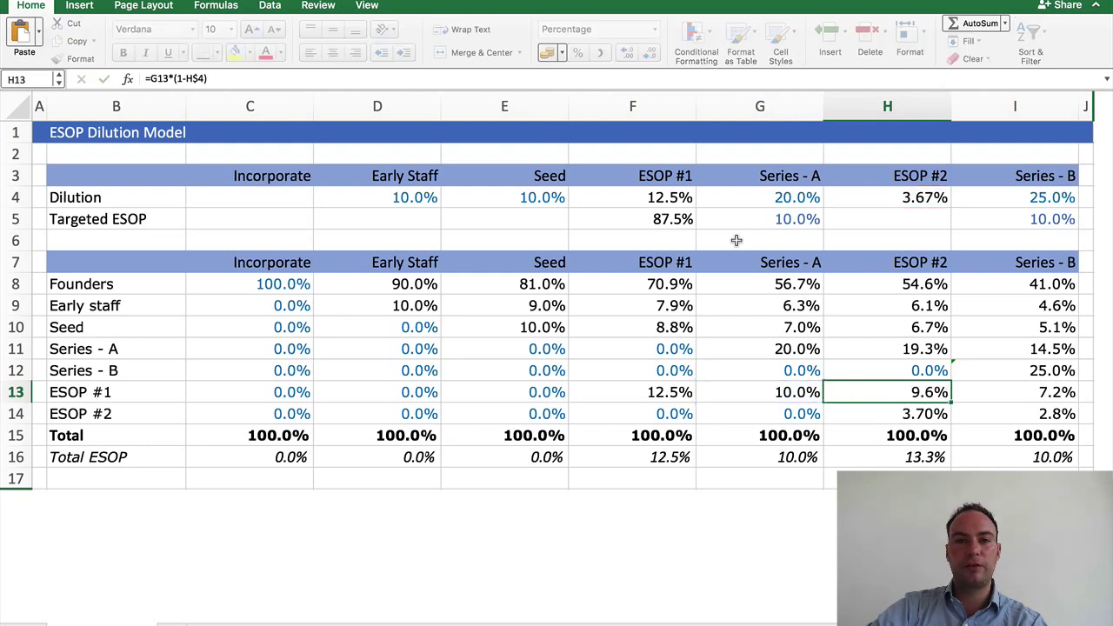
# - Examine the ESOP #2 Dilution formula in H4 and the cells it references, keeping the formula as it is
pyautogui.hotkey('ctrl', 'Up')
pyautogui.hotkey('ctrl', 'Up')
pyautogui.press('F2')
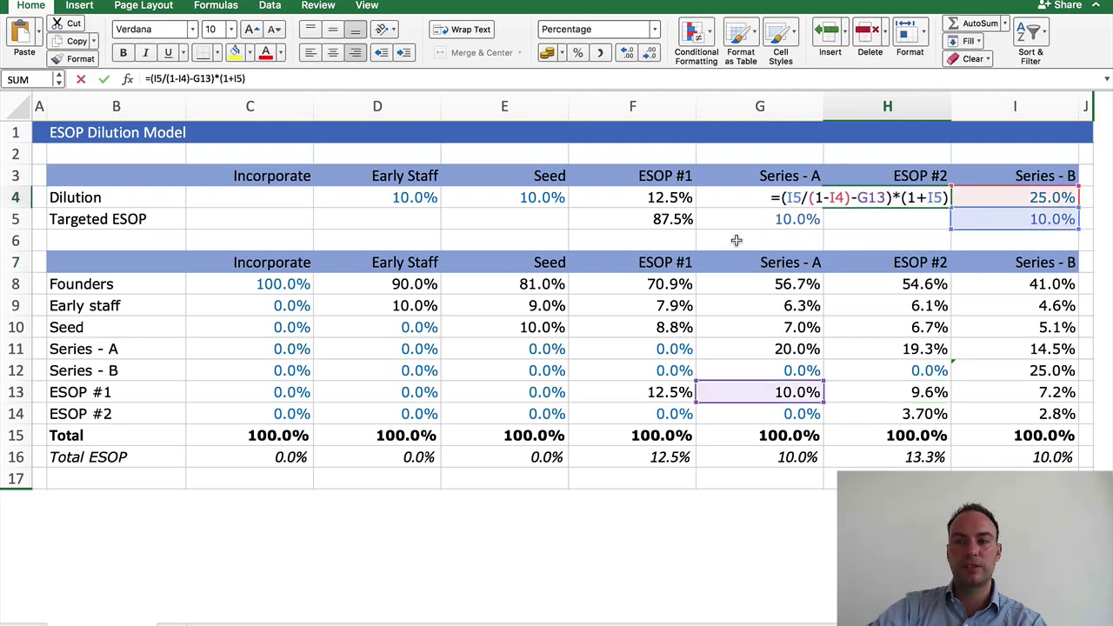
pyautogui.press('Escape')
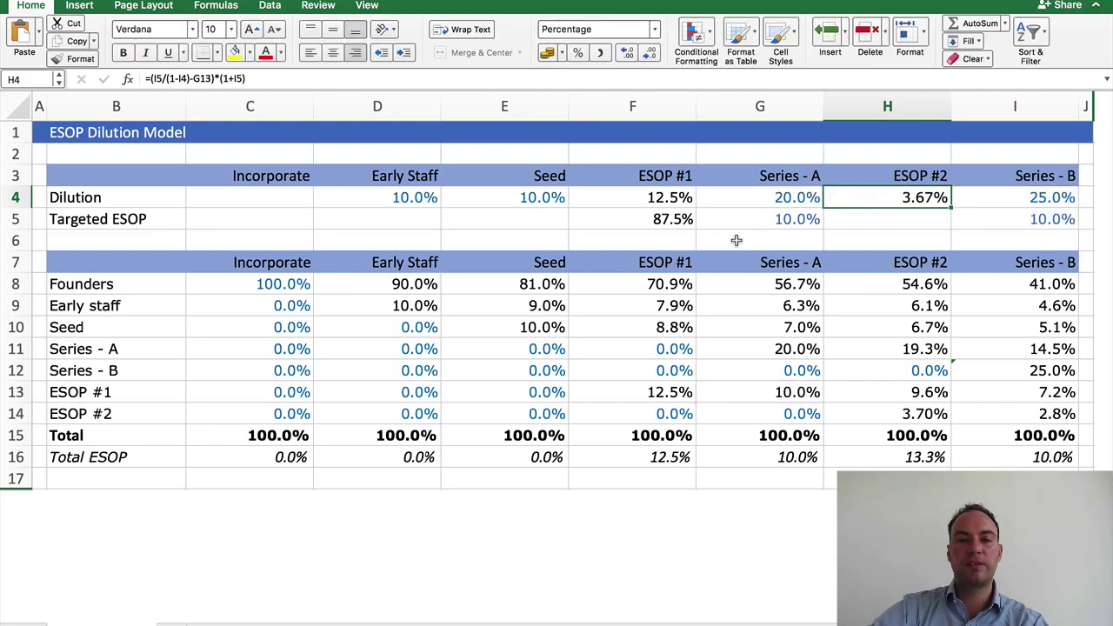
pyautogui.press('F2')
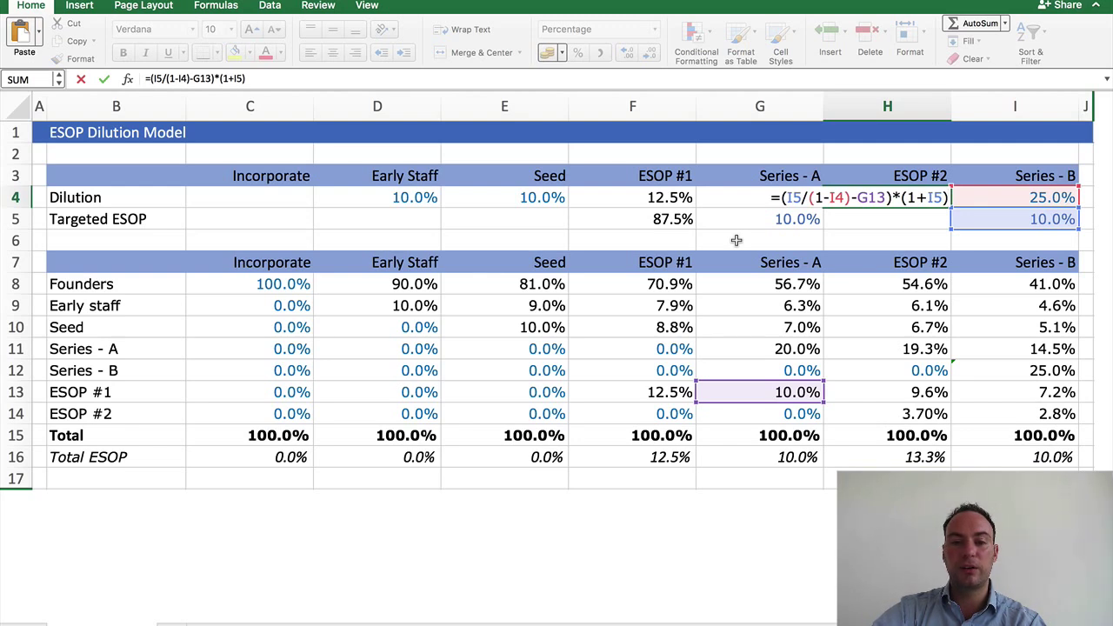
pyautogui.hotkey('ctrl', 'Return')
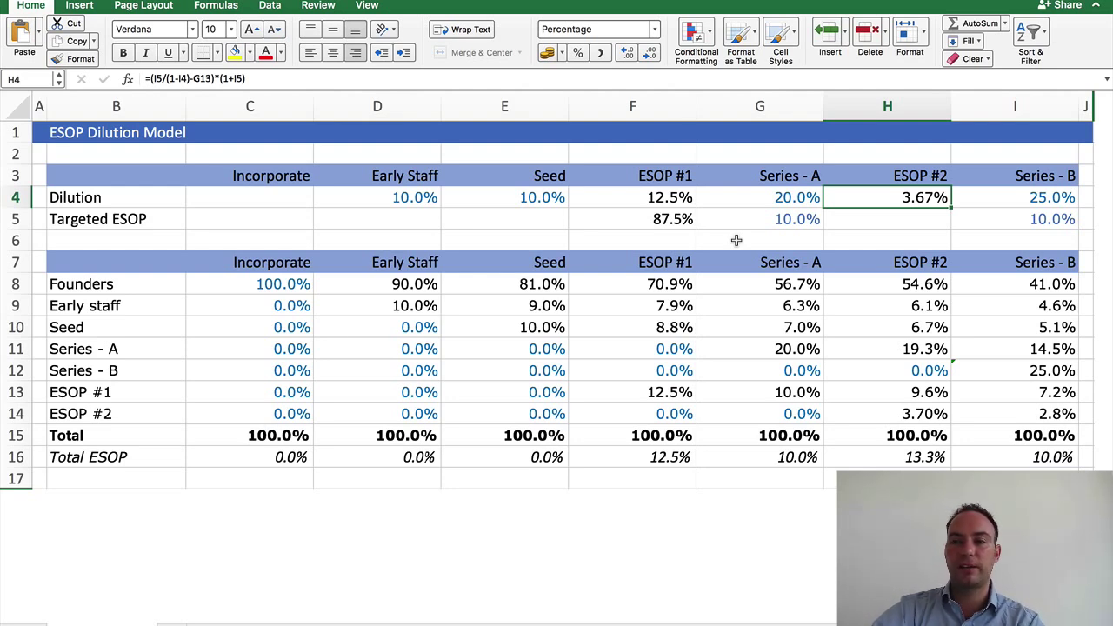
# - Inspect how ESOP #2 dilutes founders in H8 and early staff in H9, leaving both formulas without editing
pyautogui.press('Down')
pyautogui.press('Down')
pyautogui.press('Down')
pyautogui.press('Down')
pyautogui.press('F2')
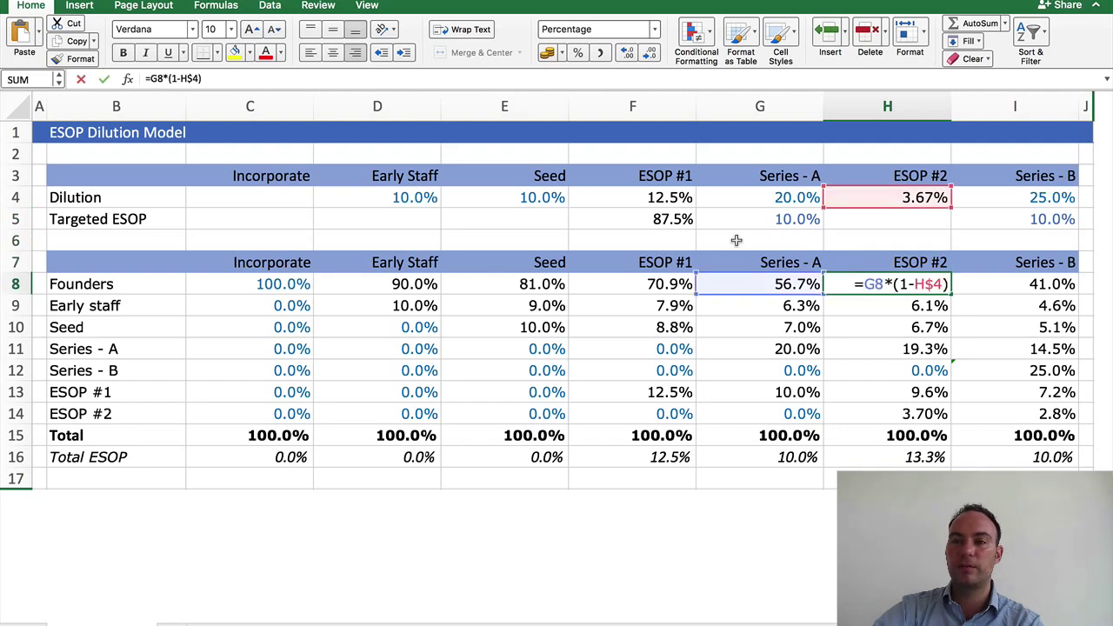
pyautogui.press('Escape')
pyautogui.press('Down')
pyautogui.press('F2')
pyautogui.press('Escape')
# - Inspect the ESOP #2 column formulas for Seed and Series - A in H10:H11, continuing to ESOP #1 in H13 without editing
pyautogui.press('Down')
pyautogui.press('F2')
pyautogui.press('Escape')
pyautogui.press('Down')
pyautogui.press('F2')
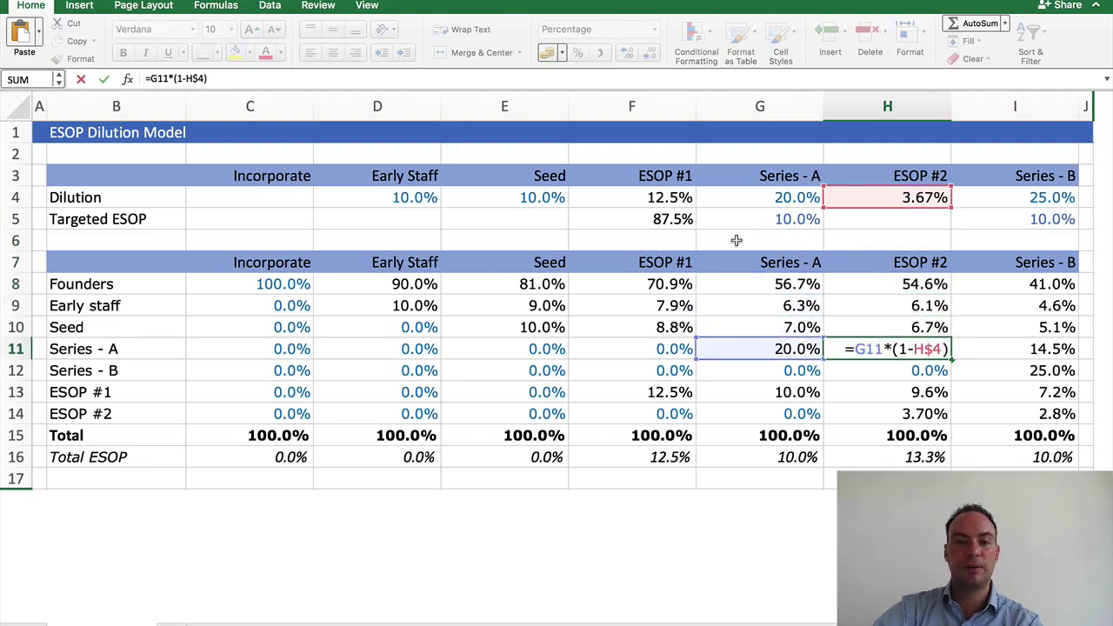
pyautogui.press('Escape')
pyautogui.press('Down')
pyautogui.press('Down')
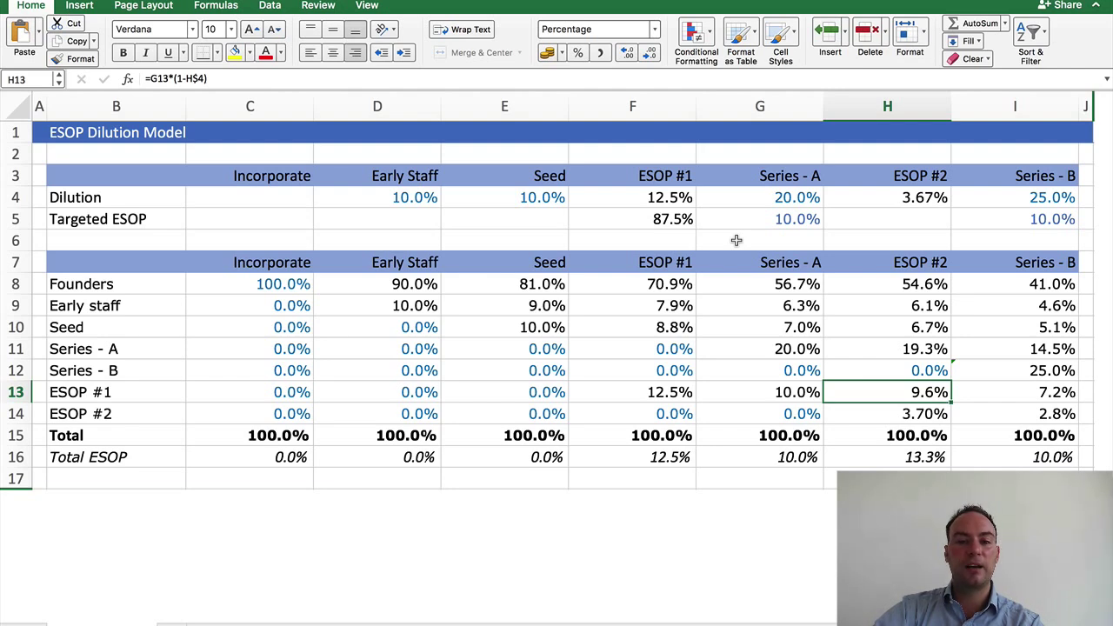
# - Highlight the ESOP #2 row and review its new stake formula in H14
pyautogui.press('Down')
pyautogui.hotkey('shift', 'space')
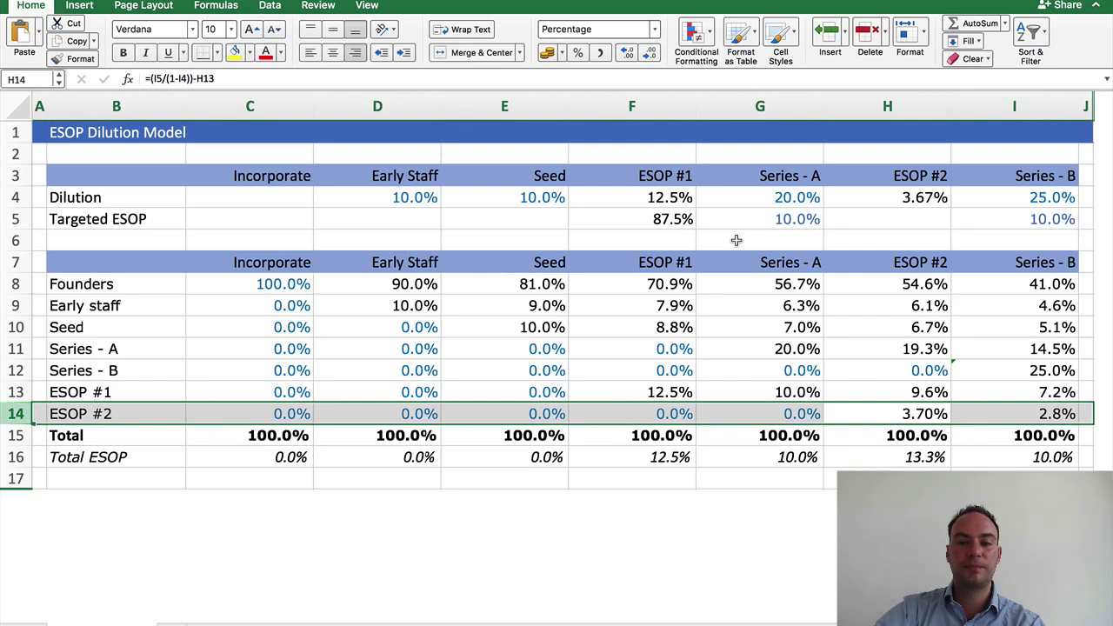
pyautogui.press('Up')
pyautogui.press('Down')
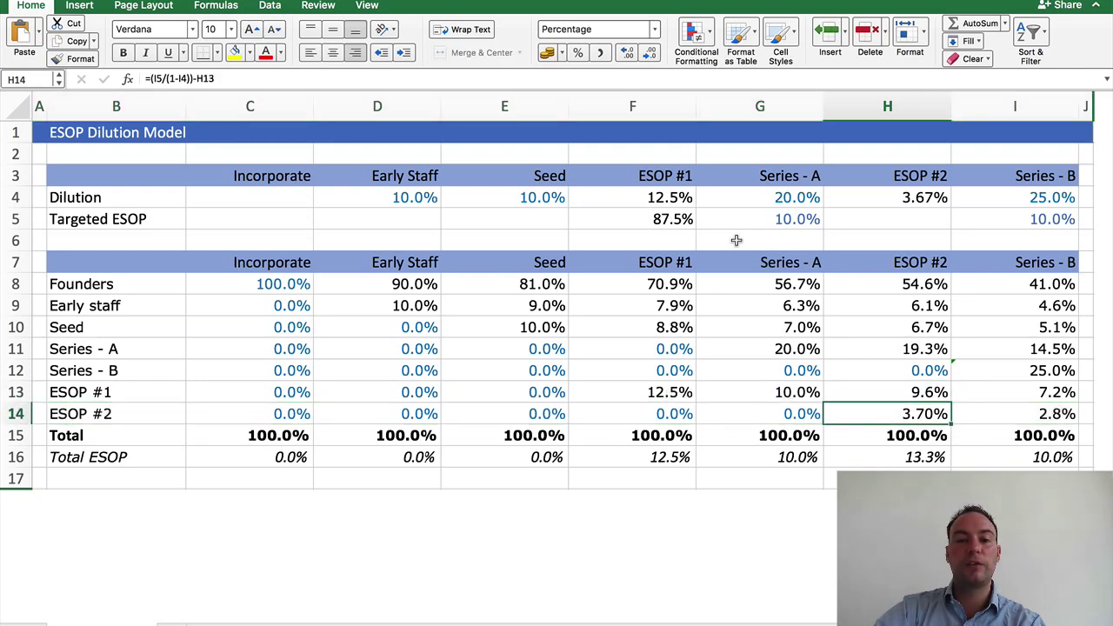
# - Highlight the Total ESOP row and compare the total after ESOP #2 in H16 with the Series - B total in I16
pyautogui.press('Down')
pyautogui.press('Down')
pyautogui.hotkey('ctrl', 'shift', 'Left')
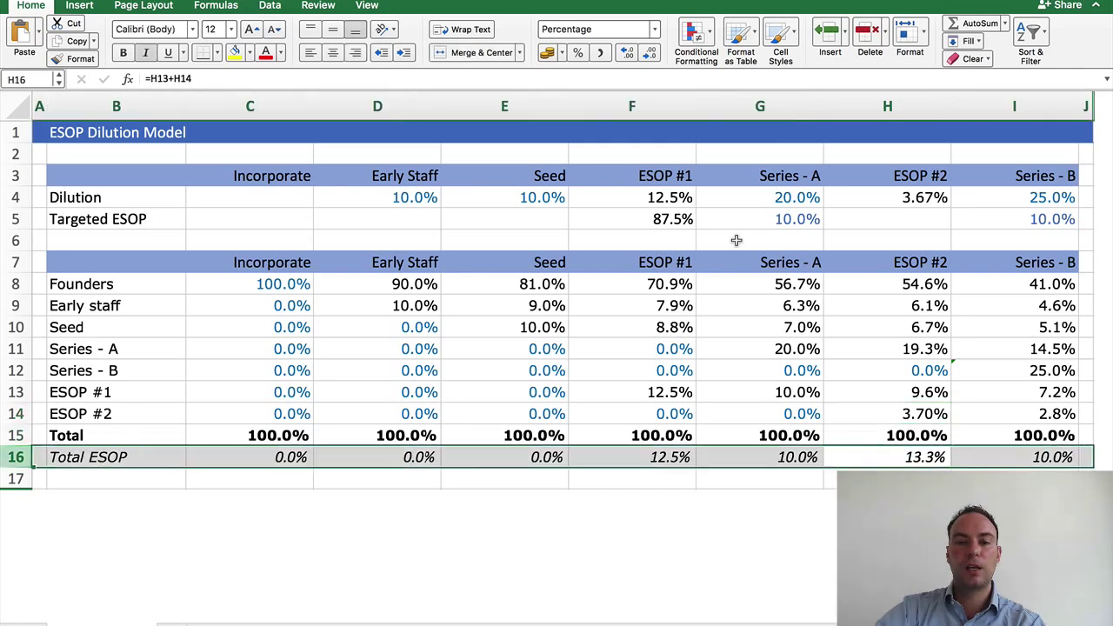
pyautogui.press('Left')
pyautogui.press('Right')
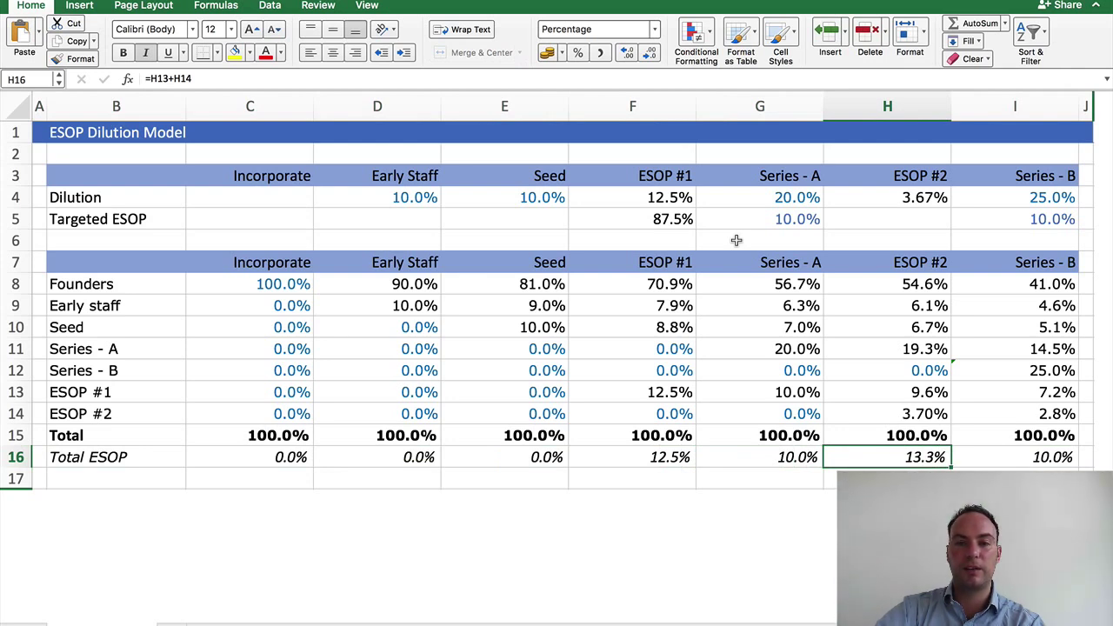
pyautogui.press('Right')
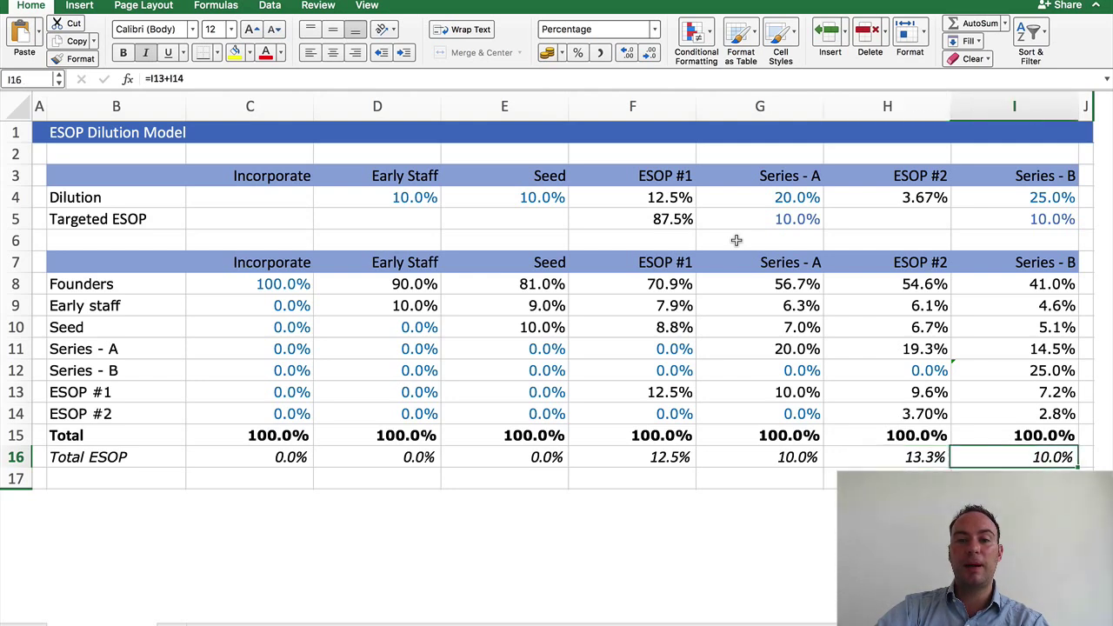
# - Examine how Series - B dilutes the founders' stake in I8, leaving the formula as it is
pyautogui.press('Up')
pyautogui.press('Up')
pyautogui.press('Up')
pyautogui.press('Up')
pyautogui.press('Up')
pyautogui.press('Up')
pyautogui.press('Up')
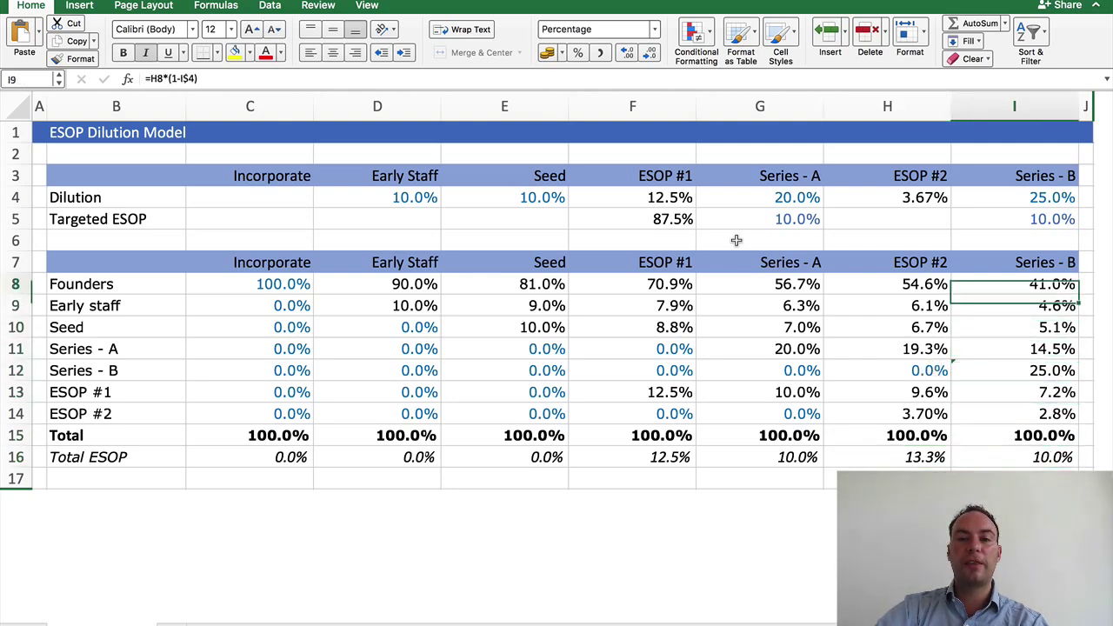
pyautogui.press('Up')
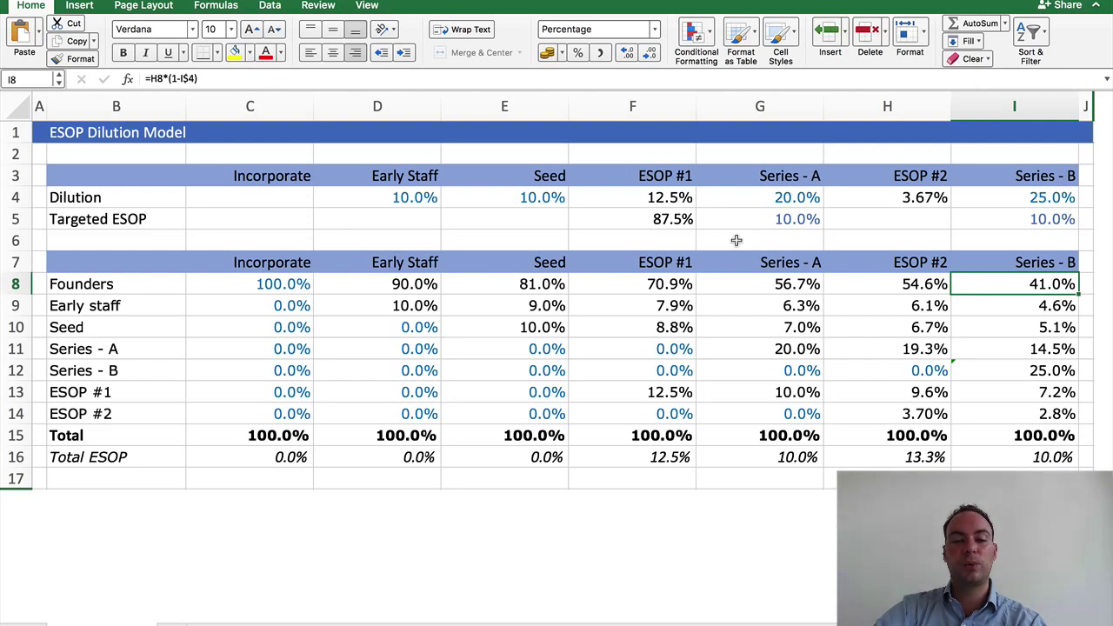
pyautogui.press('F2')
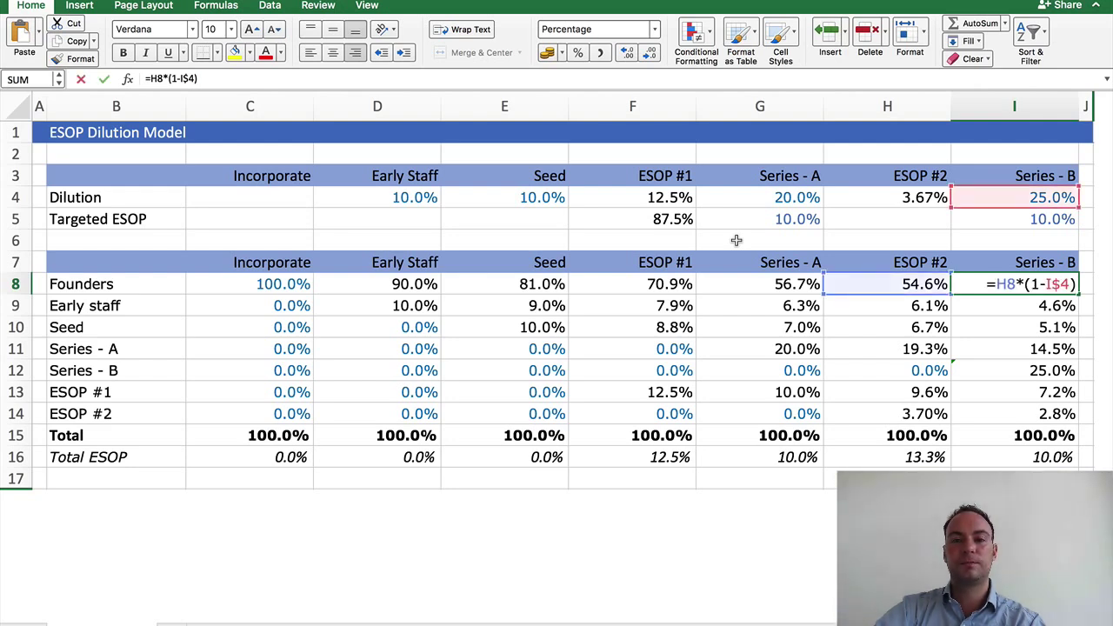
pyautogui.press('Return')
# - Inspect the Series - B dilution formulas for early staff, Seed and Series - A in I9:I11 without editing
pyautogui.press('F2')
pyautogui.press('Escape')
pyautogui.press('Return')
pyautogui.press('F2')
pyautogui.press('Escape')
pyautogui.press('Return')
pyautogui.press('F2')
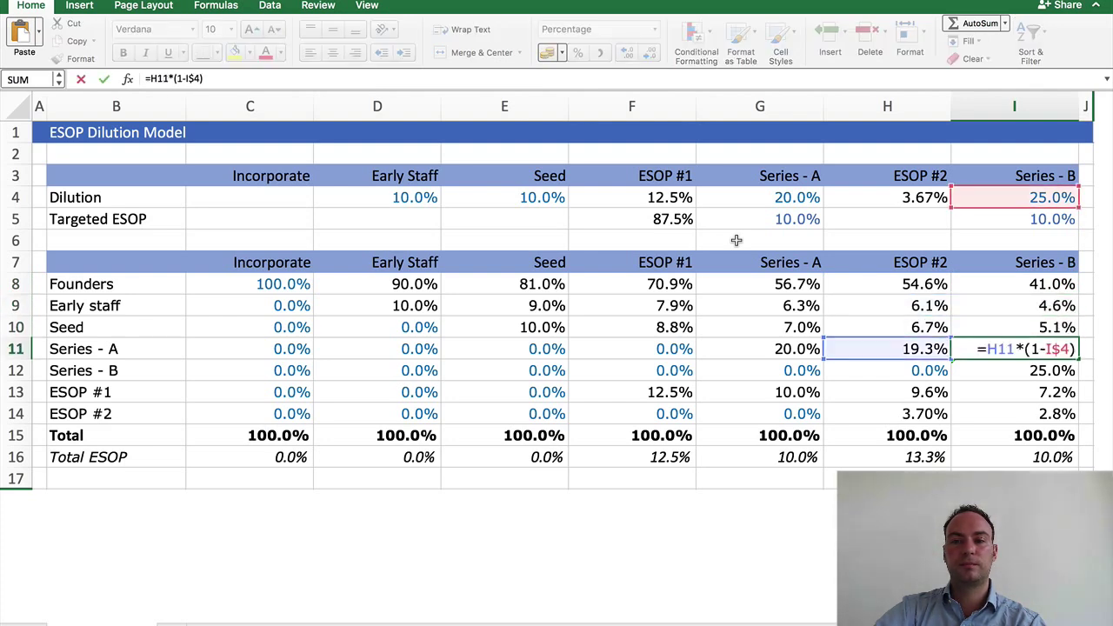
pyautogui.press('Return')
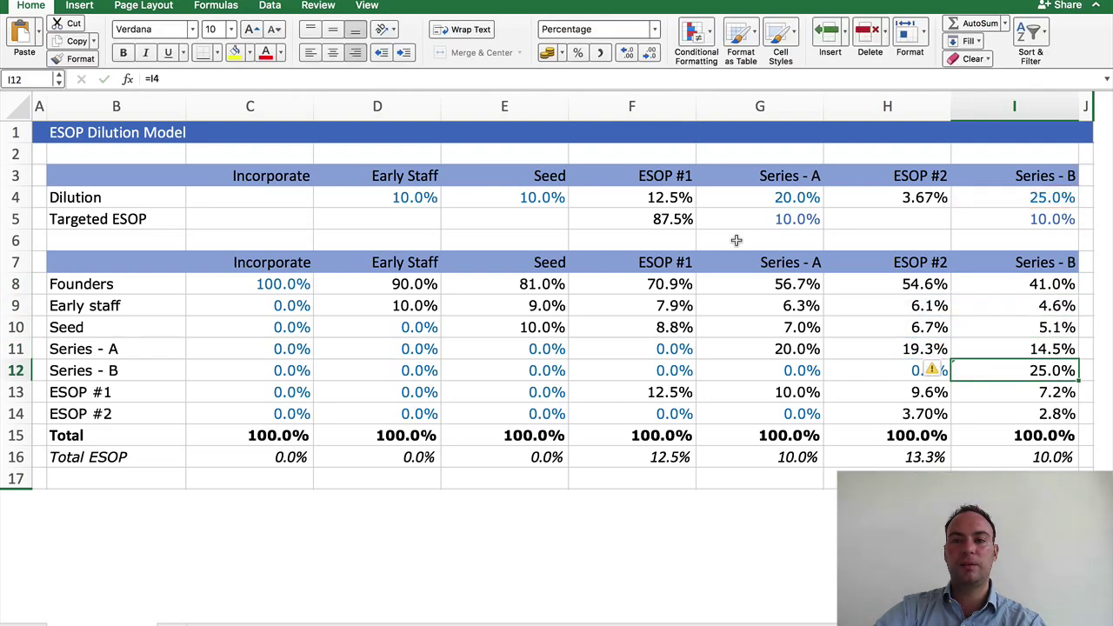
# - Check that the Series - B stake in I12 references I4 and Total ESOP in I16 uses =I13+I14
pyautogui.press('F2')
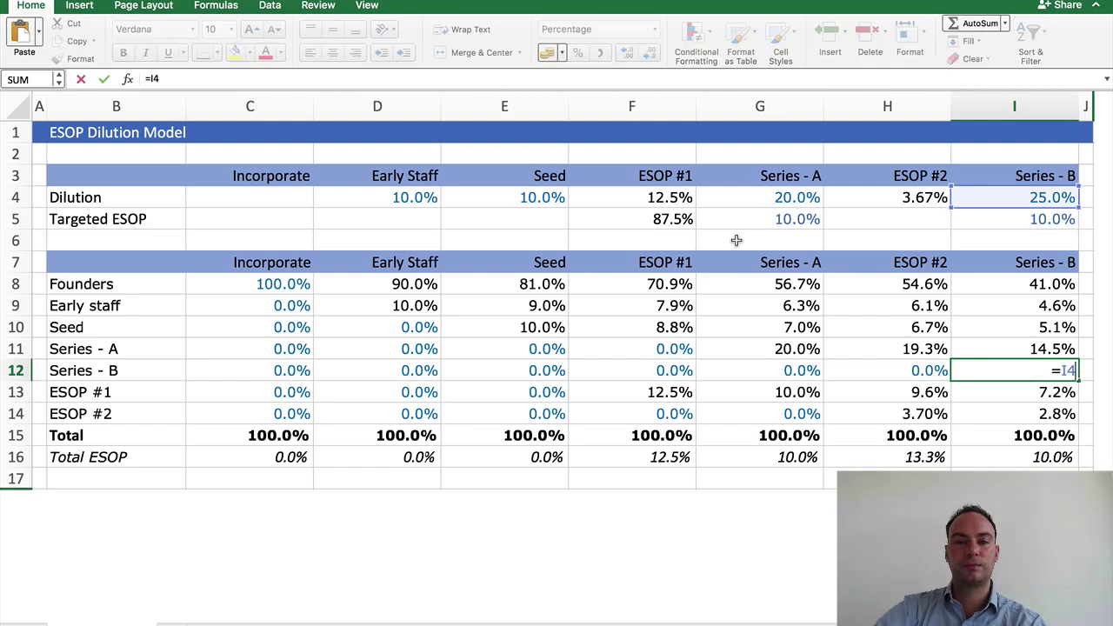
pyautogui.press('Escape')
pyautogui.press('Return')
pyautogui.press('Return')
pyautogui.press('Return')
pyautogui.press('Return')
pyautogui.write('=I13+I14')
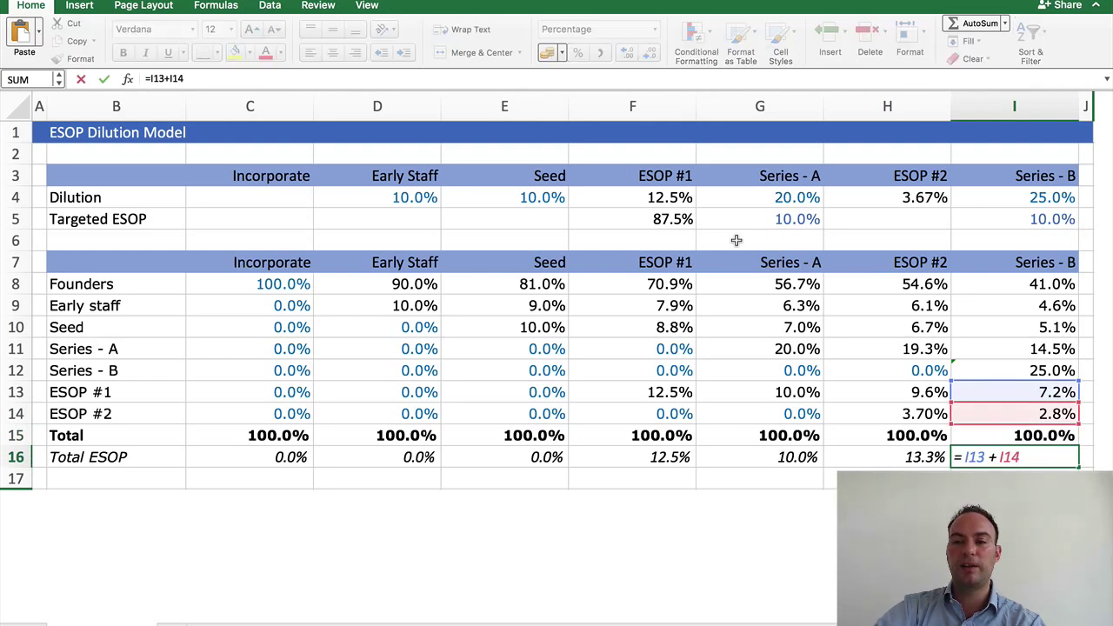
pyautogui.hotkey('ctrl', 'Return')
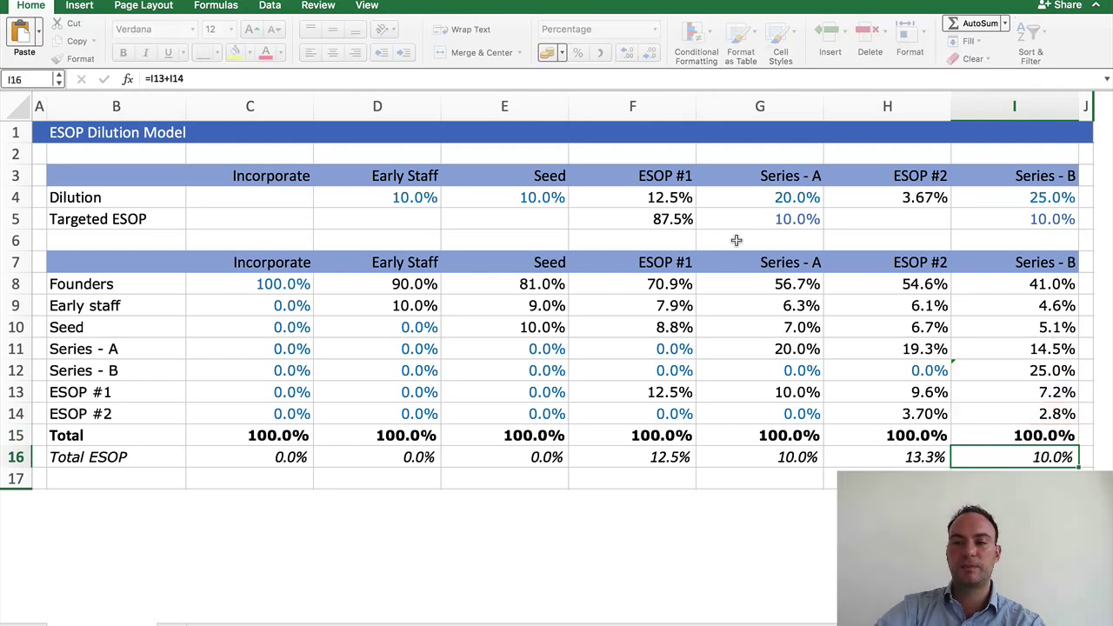
# - Inspect how Series - B dilutes ESOP #1 in I13 and ESOP #2 in I14, keeping both formulas
pyautogui.press('Up')
pyautogui.press('Up')
pyautogui.press('Up')
pyautogui.press('F2')
pyautogui.press('Escape')
pyautogui.press('Down')
pyautogui.press('F2')
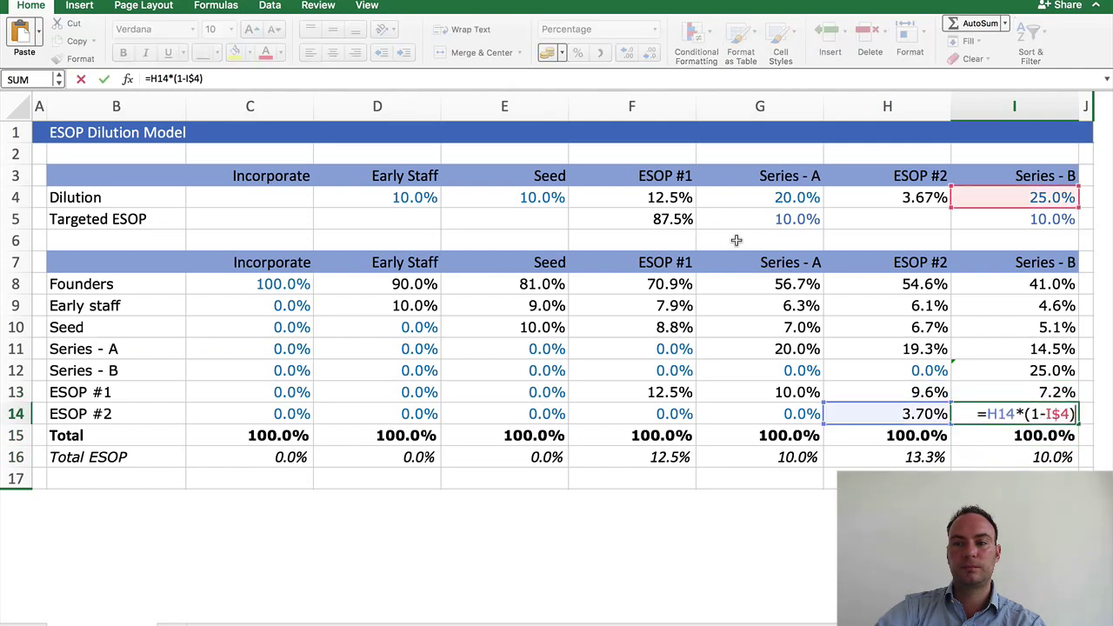
pyautogui.hotkey('ctrl', 'Return')
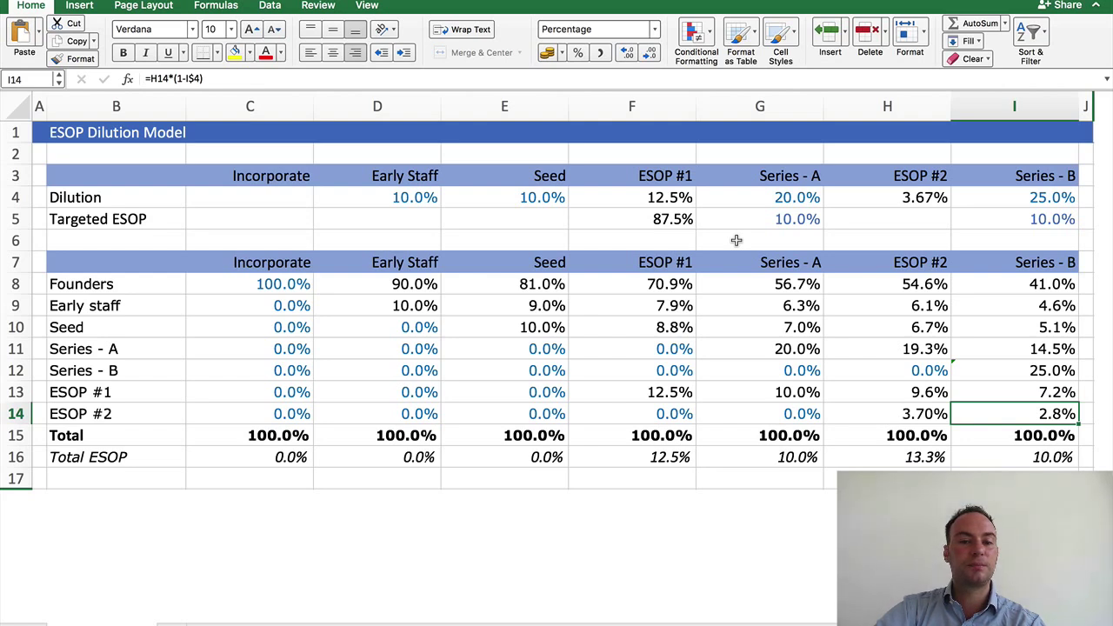
# - Highlight the Founders, Early staff and Seed rows one by one to review their ownership across all rounds
pyautogui.press('Up')
pyautogui.press('Up')
pyautogui.press('Up')
pyautogui.press('Up')
pyautogui.press('Up')
pyautogui.press('Up')
pyautogui.hotkey('shift', 'space')
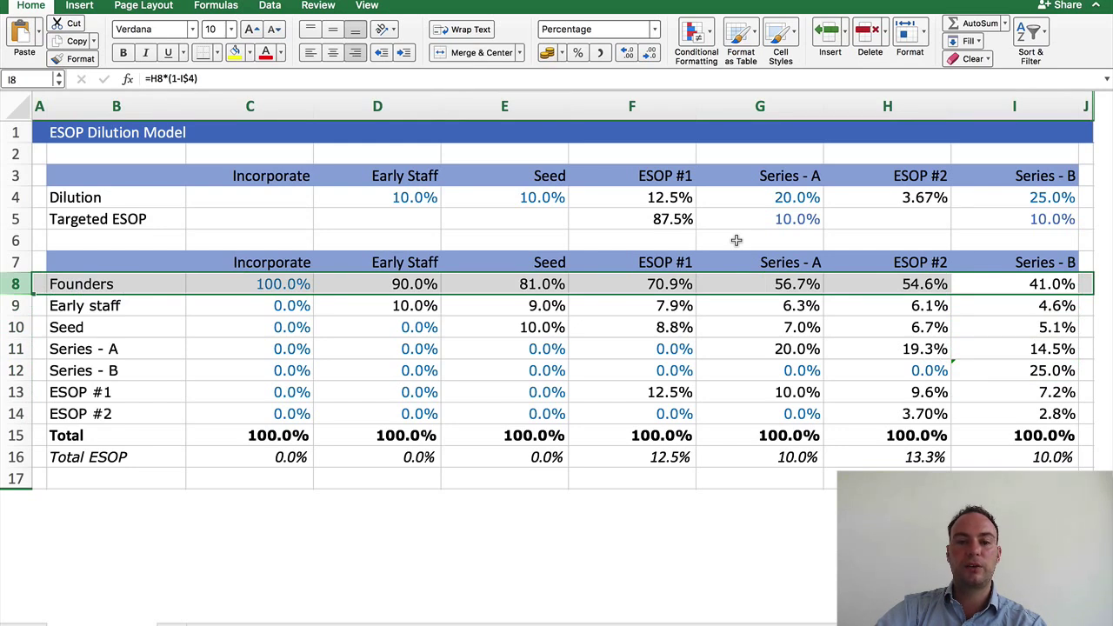
pyautogui.press('Down')
pyautogui.hotkey('shift', 'space')
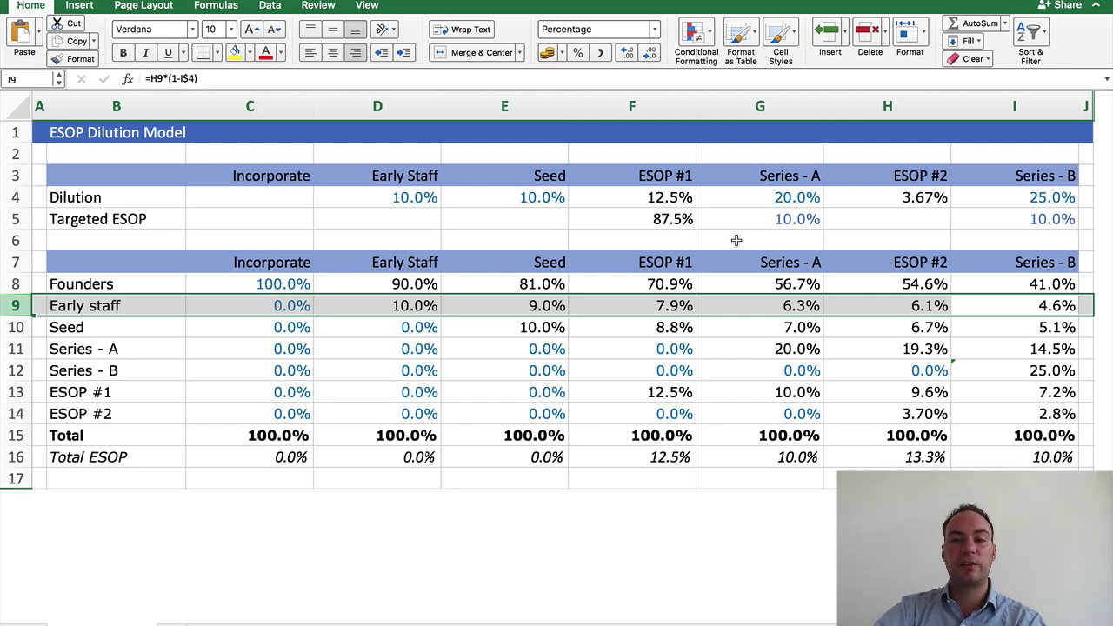
pyautogui.press('Down')
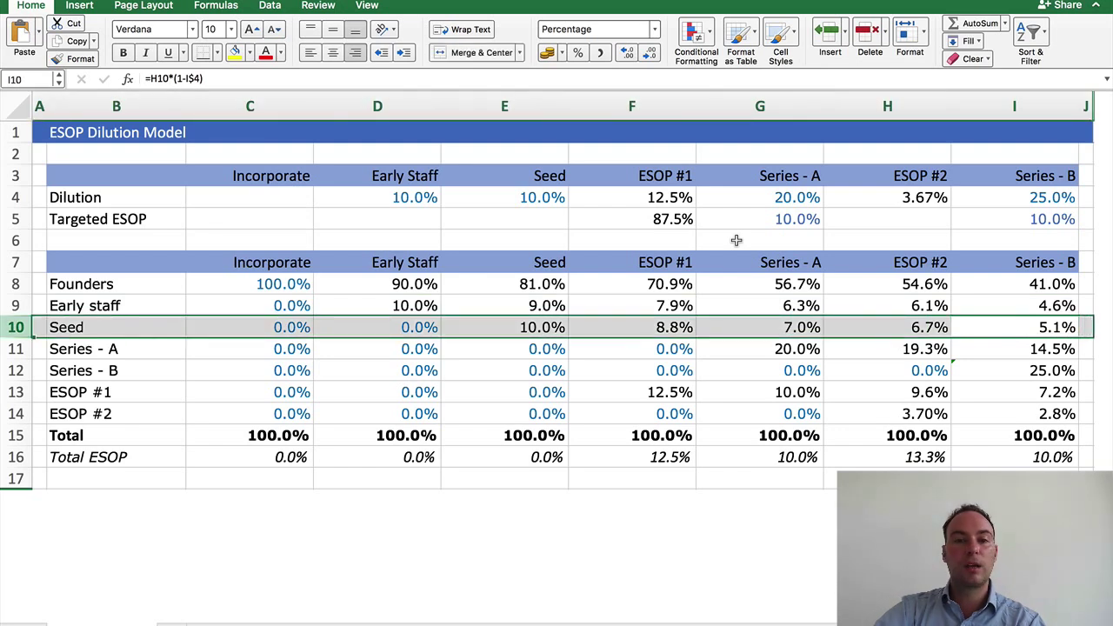
# - Highlight the Series - A, Series - B and Total ESOP rows in turn to review their stakes across the rounds
pyautogui.press('Down')
pyautogui.hotkey('shift', 'Left')
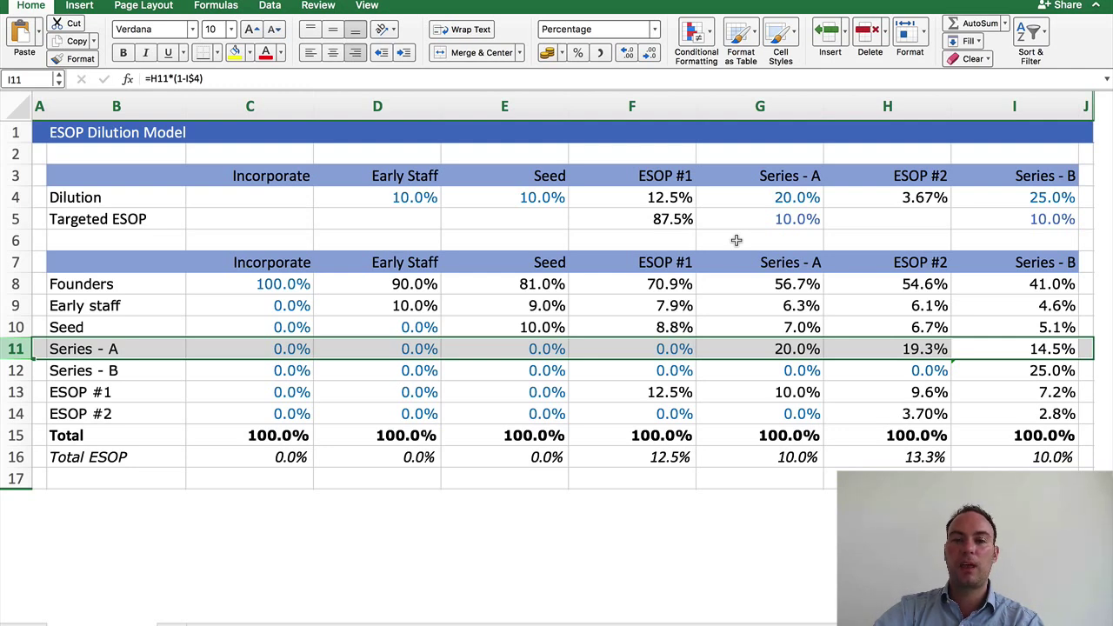
pyautogui.press('Down')
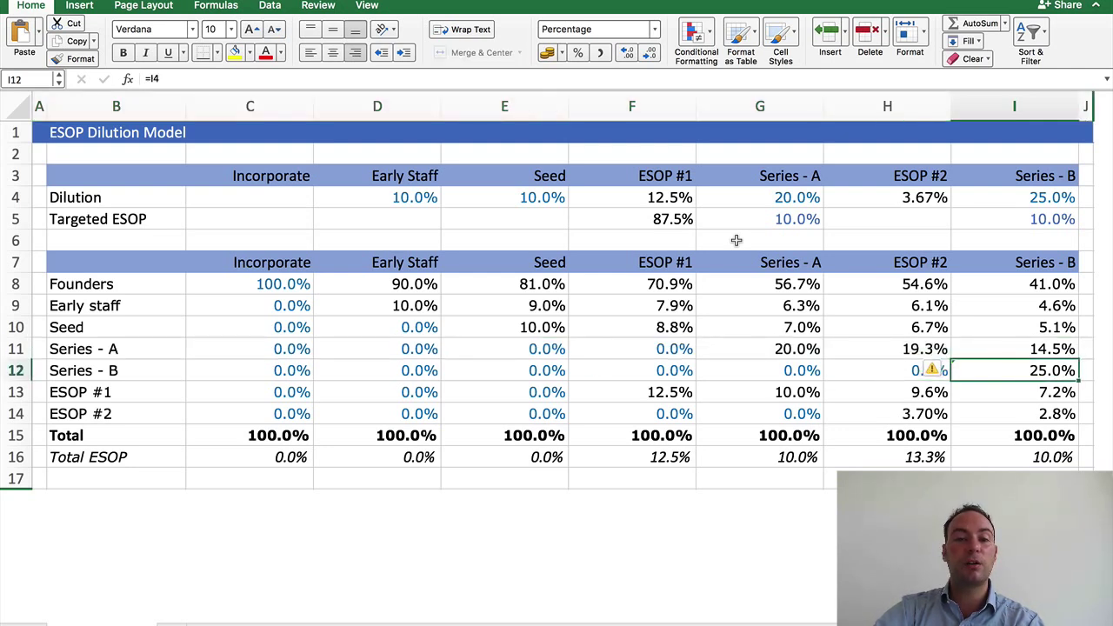
pyautogui.hotkey('shift', 'space')
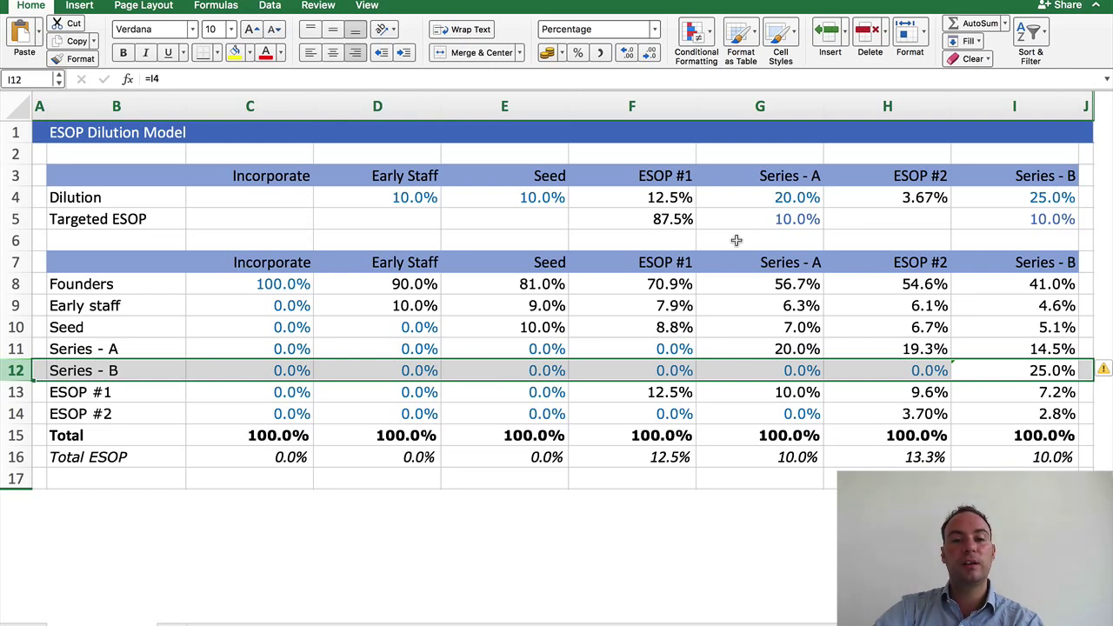
pyautogui.press('Down')
pyautogui.press('Down')
pyautogui.press('Down')
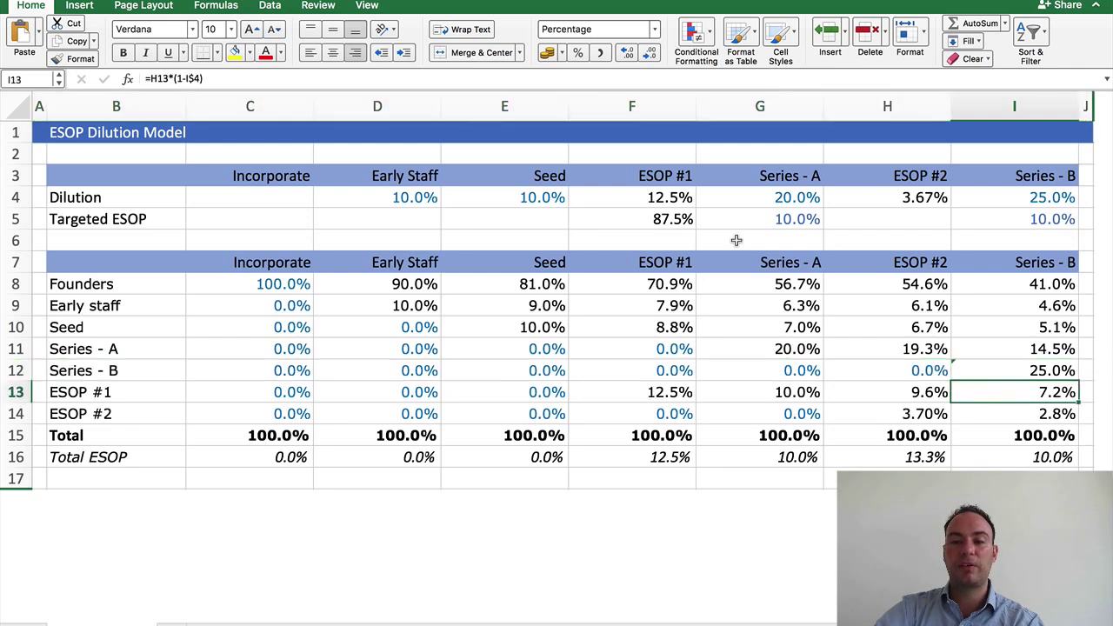
pyautogui.press('Down')
pyautogui.hotkey('shift', 'space')
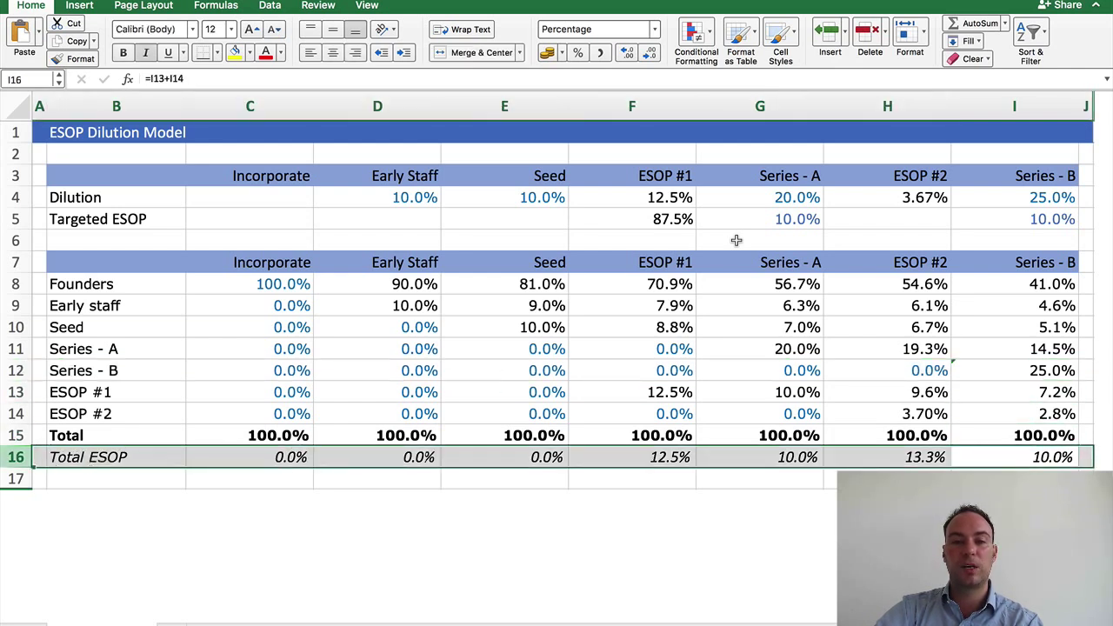